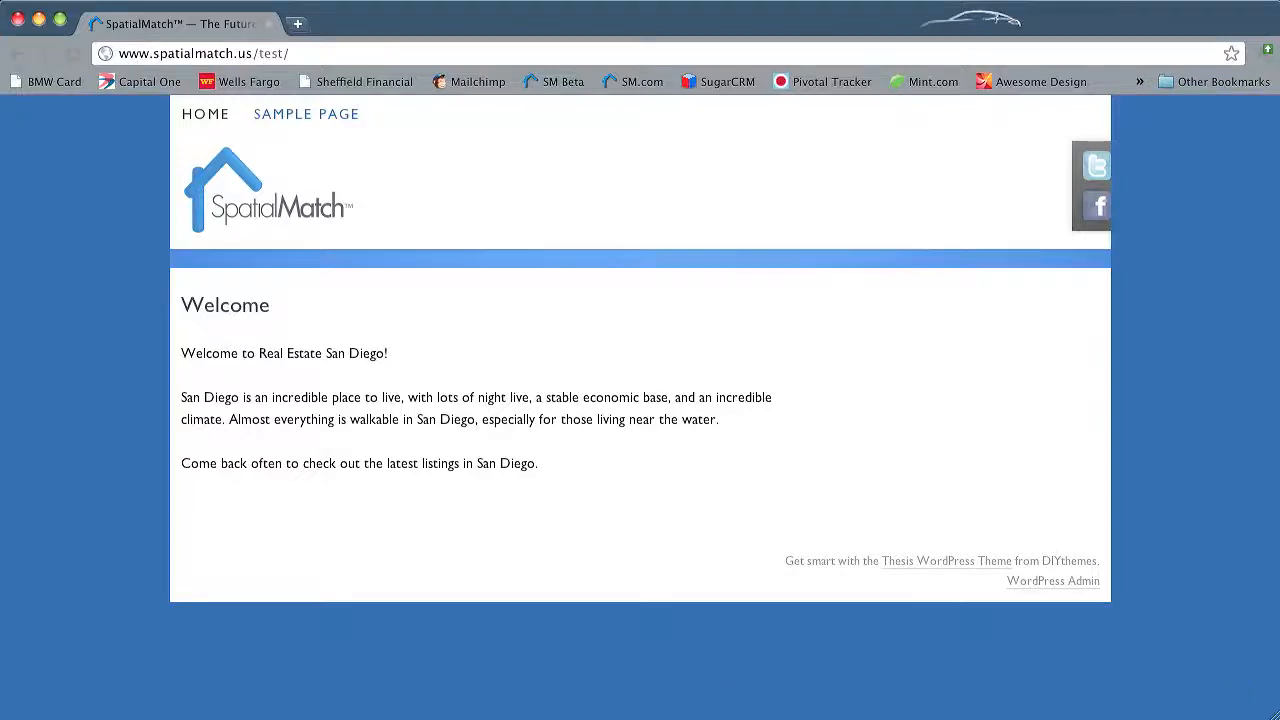
View the sdhomes.png image over the home page and put its window away
{"action": "left_click_drag", "start_coordinate": [843, 688], "coordinate": [984, 285]}
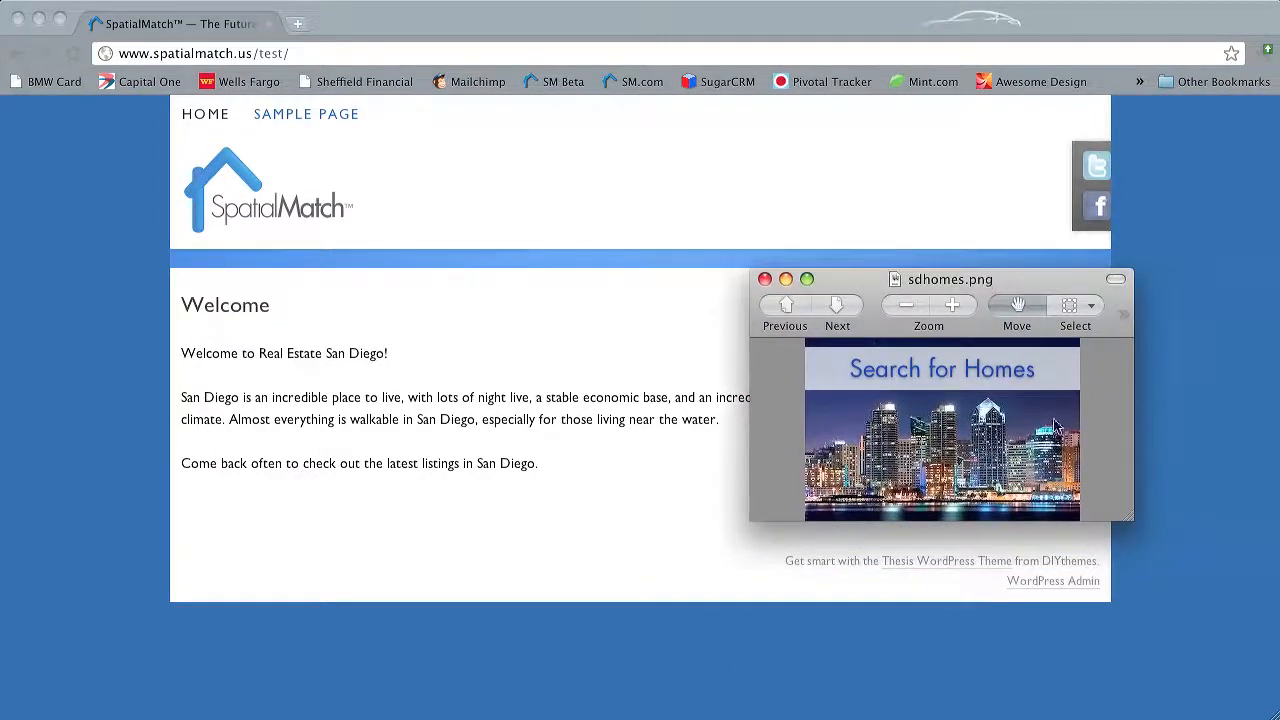
{"action": "double_click", "coordinate": [1032, 288]}
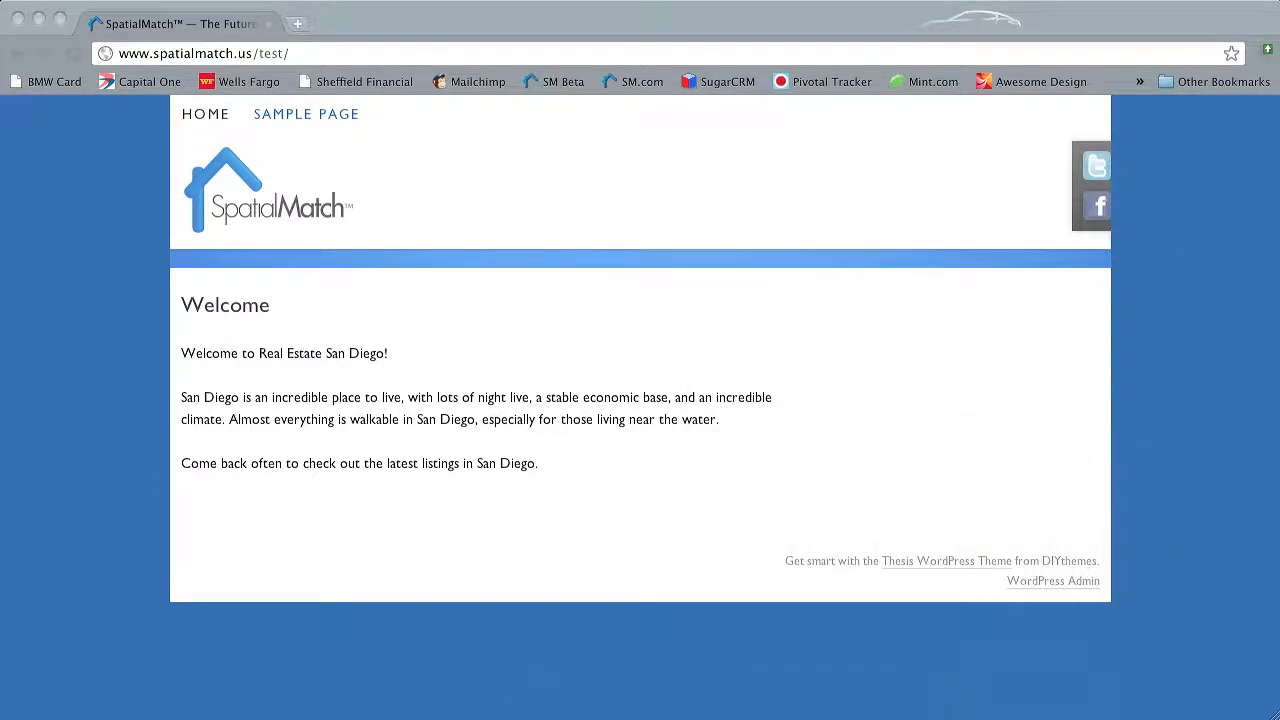
{"action": "left_click", "coordinate": [1124, 468]}
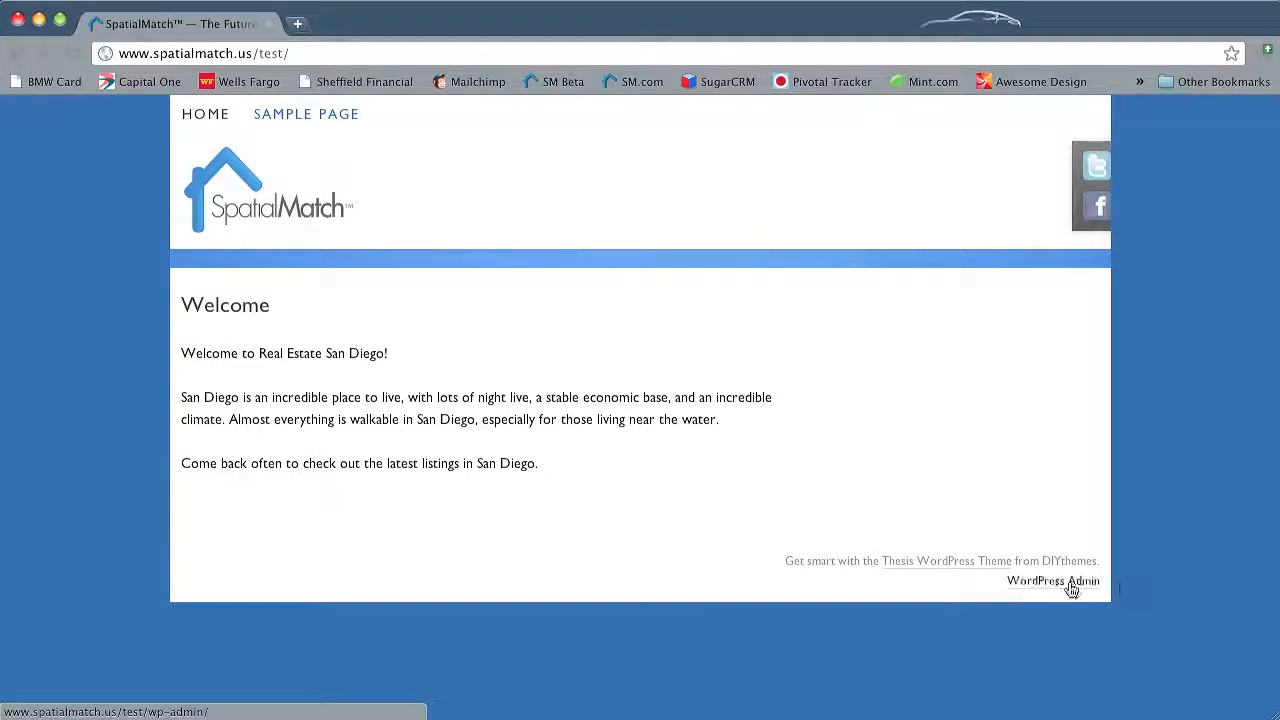
Go to the test site's wp-admin address and log in to WordPress with the prefilled credentials
{"action": "left_click", "coordinate": [312, 54]}
{"action": "left_click", "coordinate": [312, 54]}
{"action": "type", "text": "wp-"}
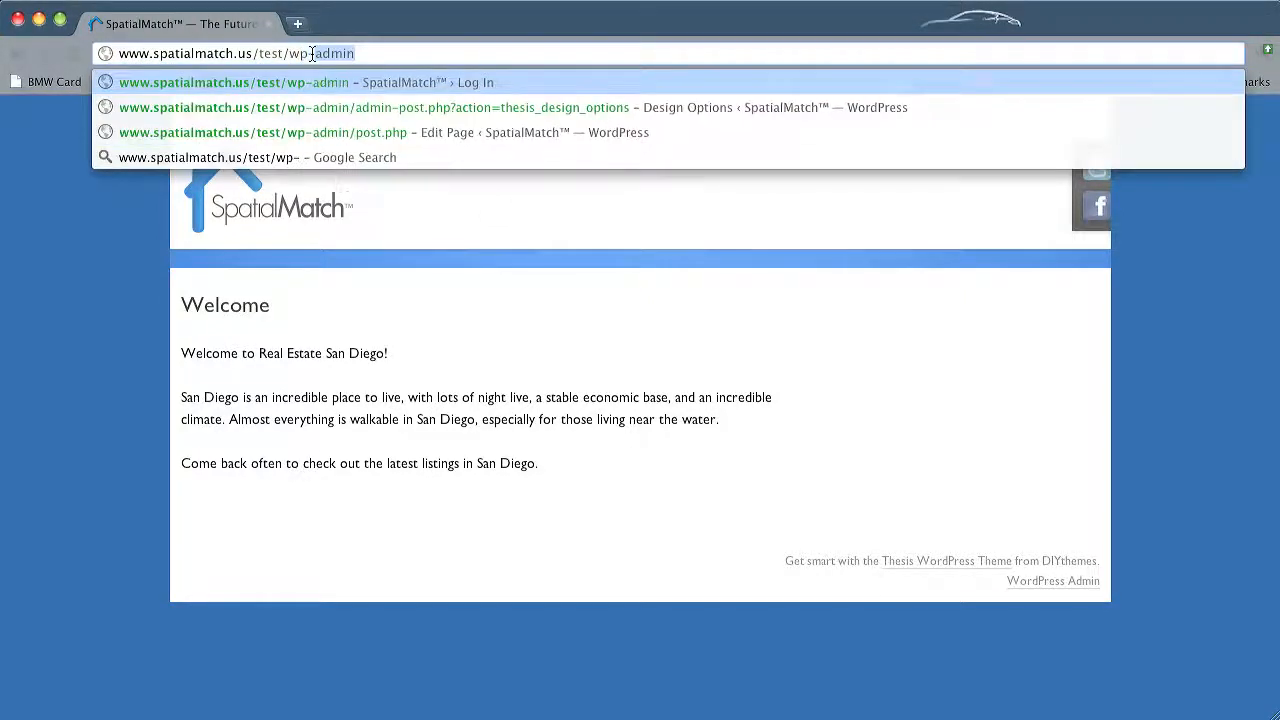
{"action": "type", "text": "admin"}
{"action": "key", "text": "Return"}
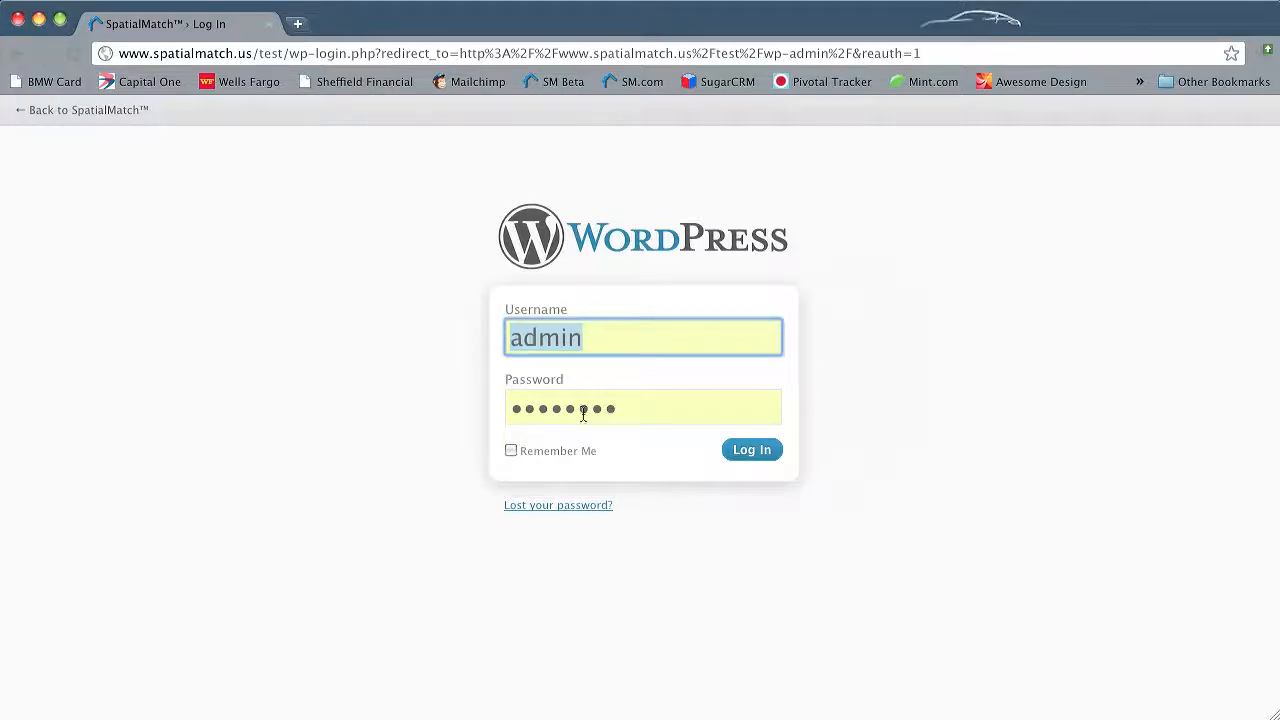
{"action": "left_click", "coordinate": [755, 452]}
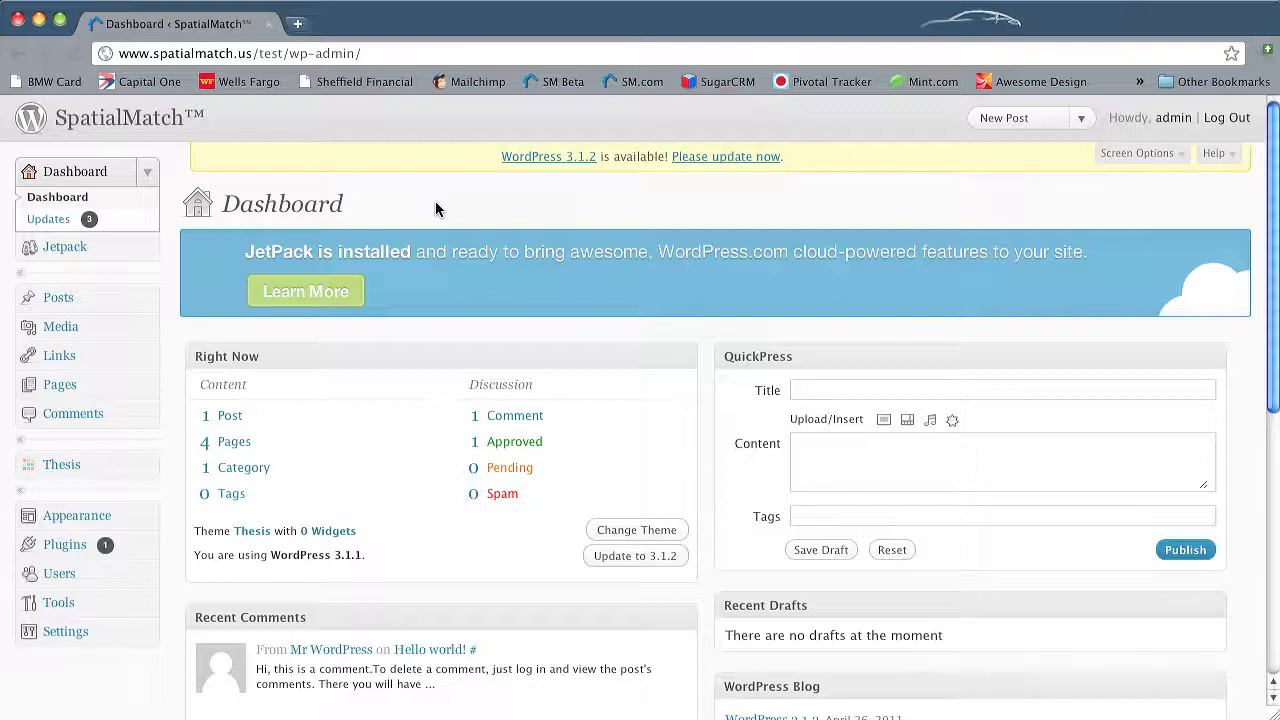
Create a new page and title it "Search For Homes"
{"action": "left_click", "coordinate": [146, 393]}
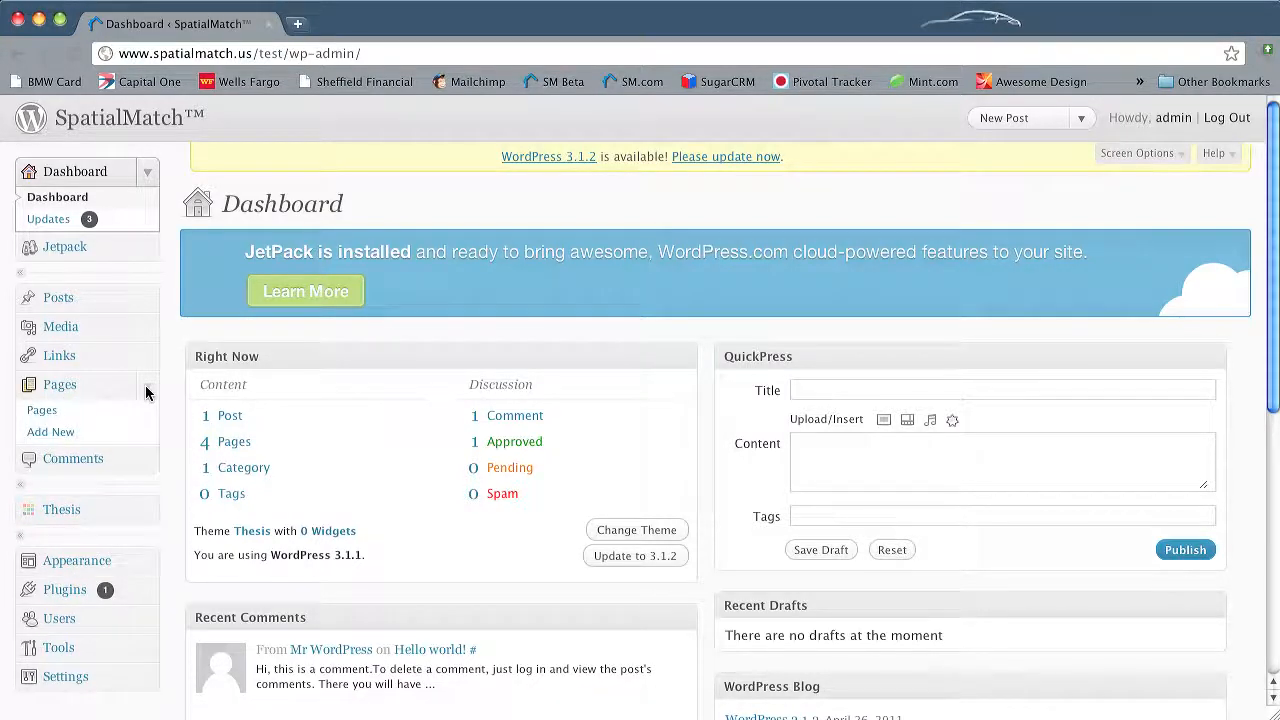
{"action": "left_click", "coordinate": [53, 436]}
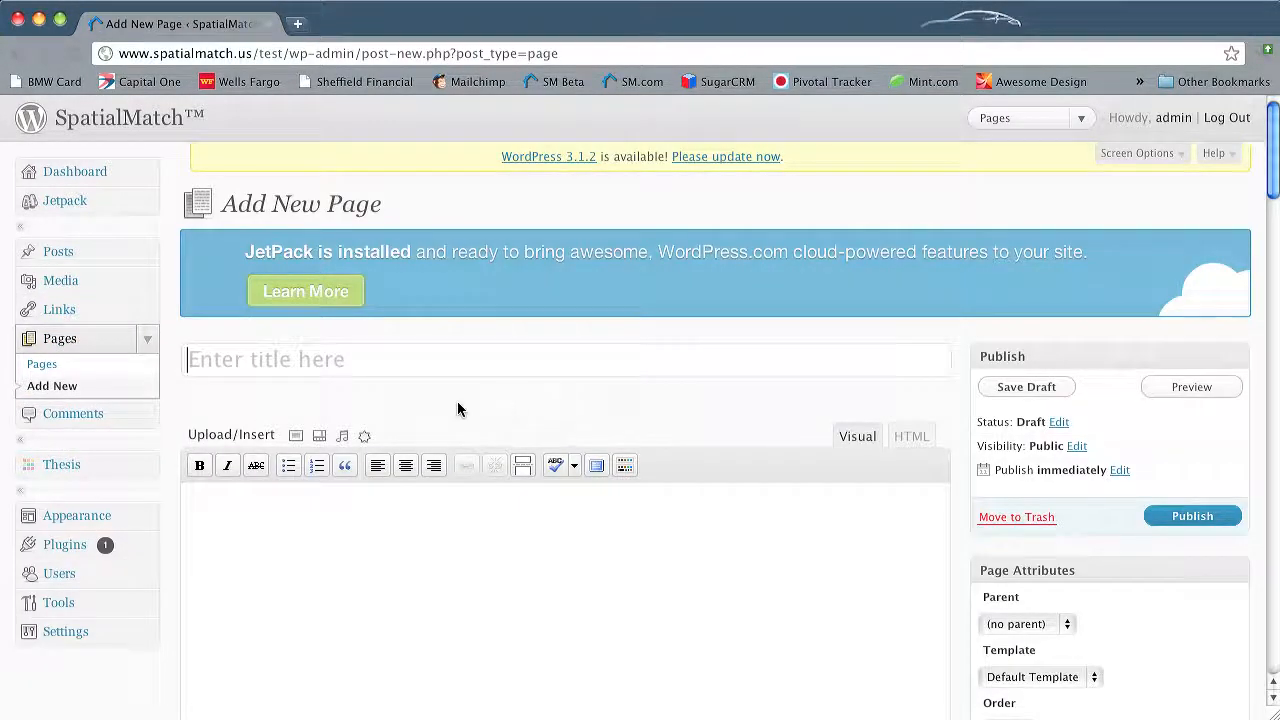
{"action": "left_click", "coordinate": [212, 359]}
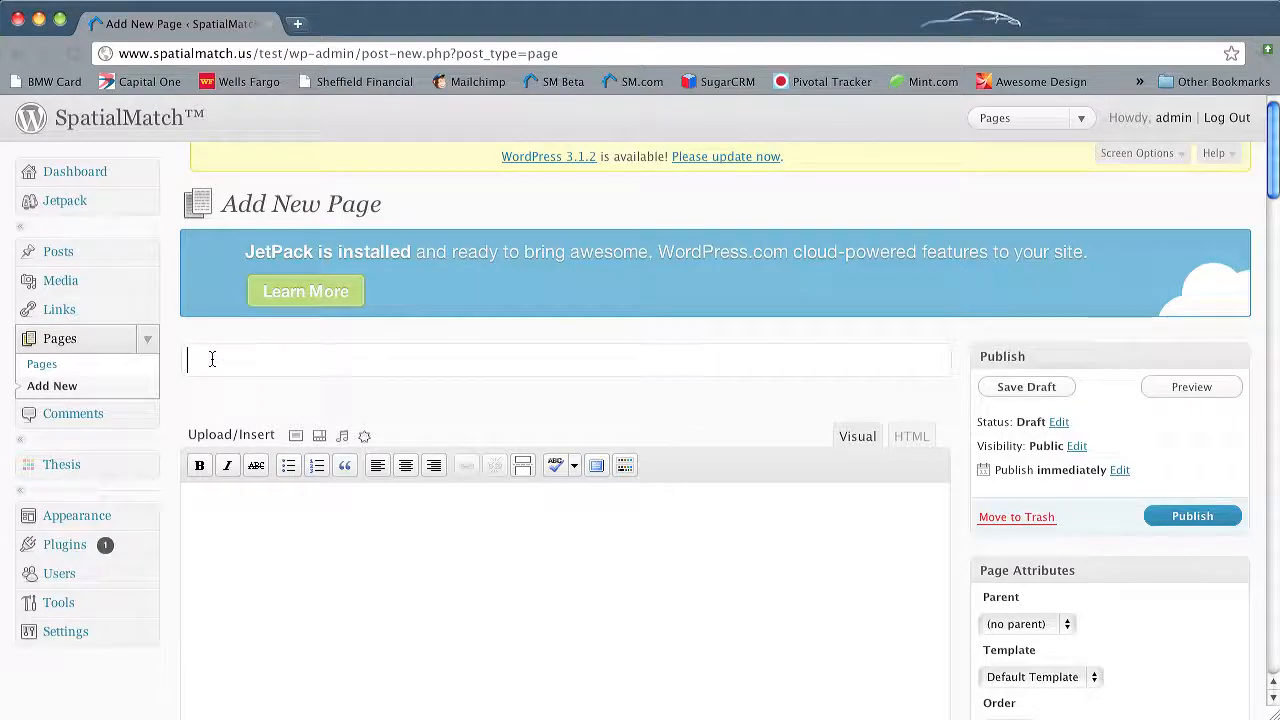
{"action": "type", "text": "Searcg"}
{"action": "type", "text": " For Homes"}
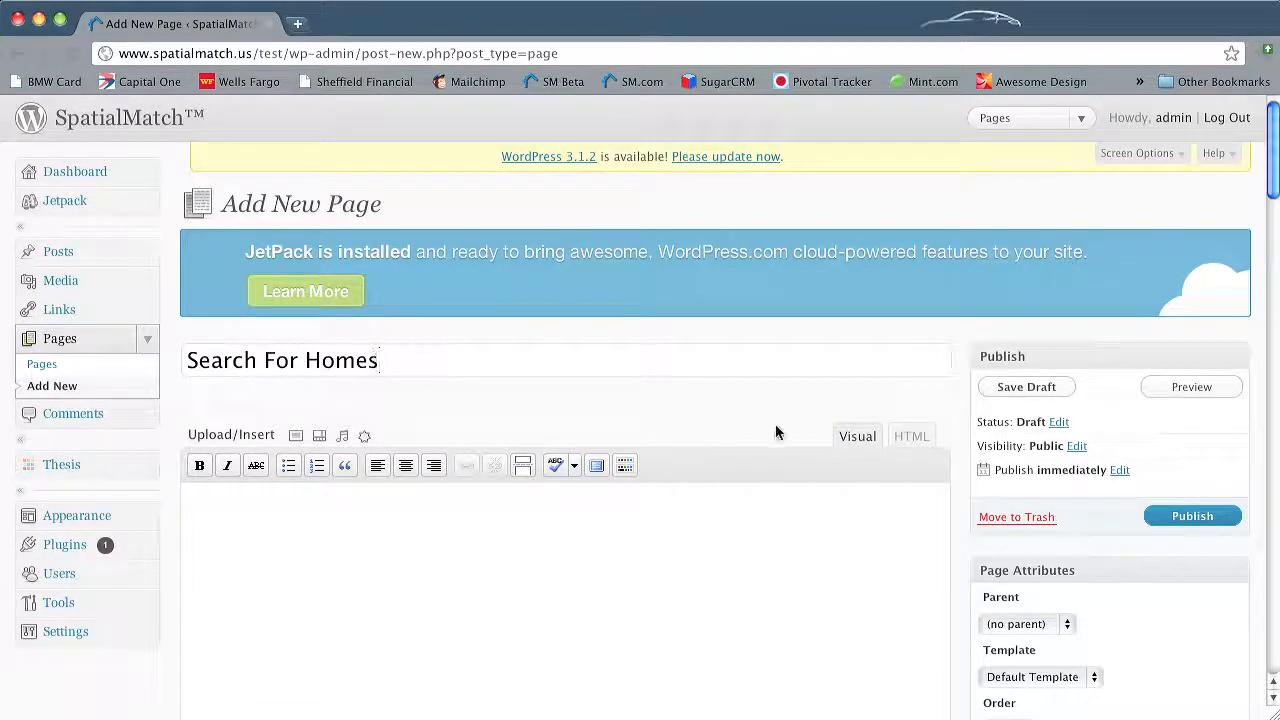
Copy the SpatialMatch embed script, including its smKey licence key, from the untitled text document into the page's HTML content
{"action": "left_click", "coordinate": [904, 438]}
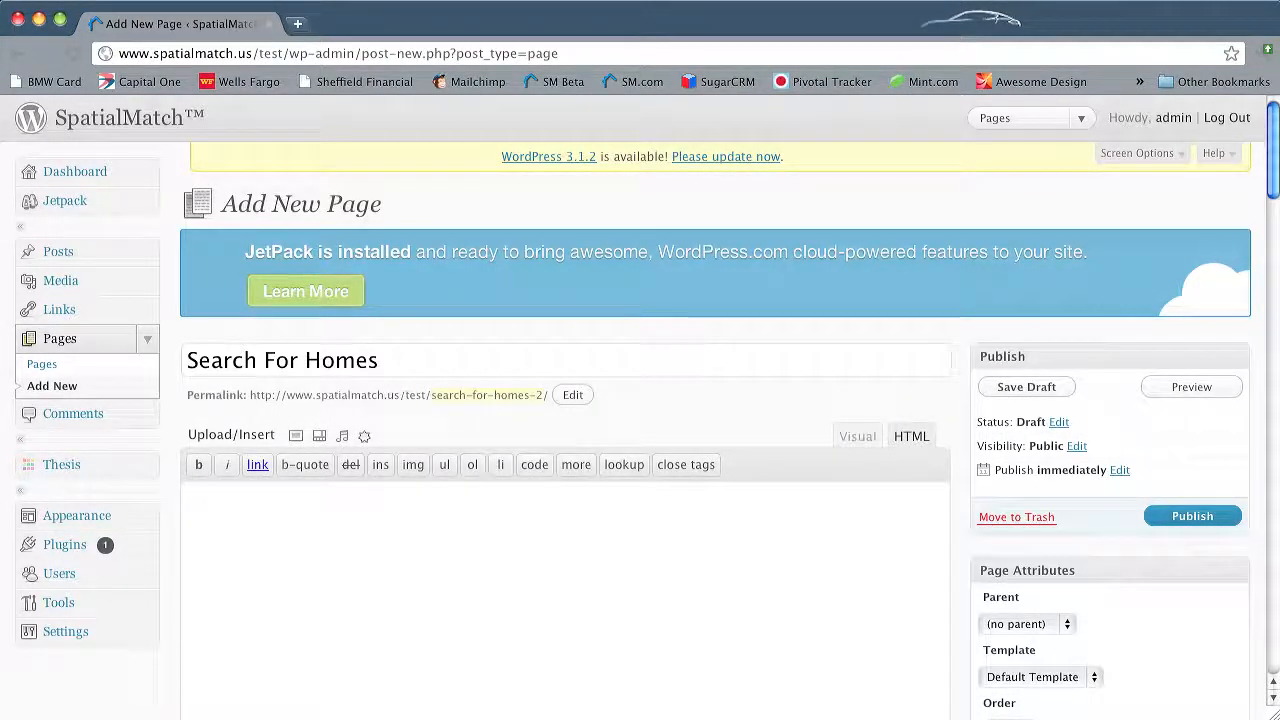
{"action": "key", "text": "super+Tab"}
{"action": "left_click", "coordinate": [980, 632]}
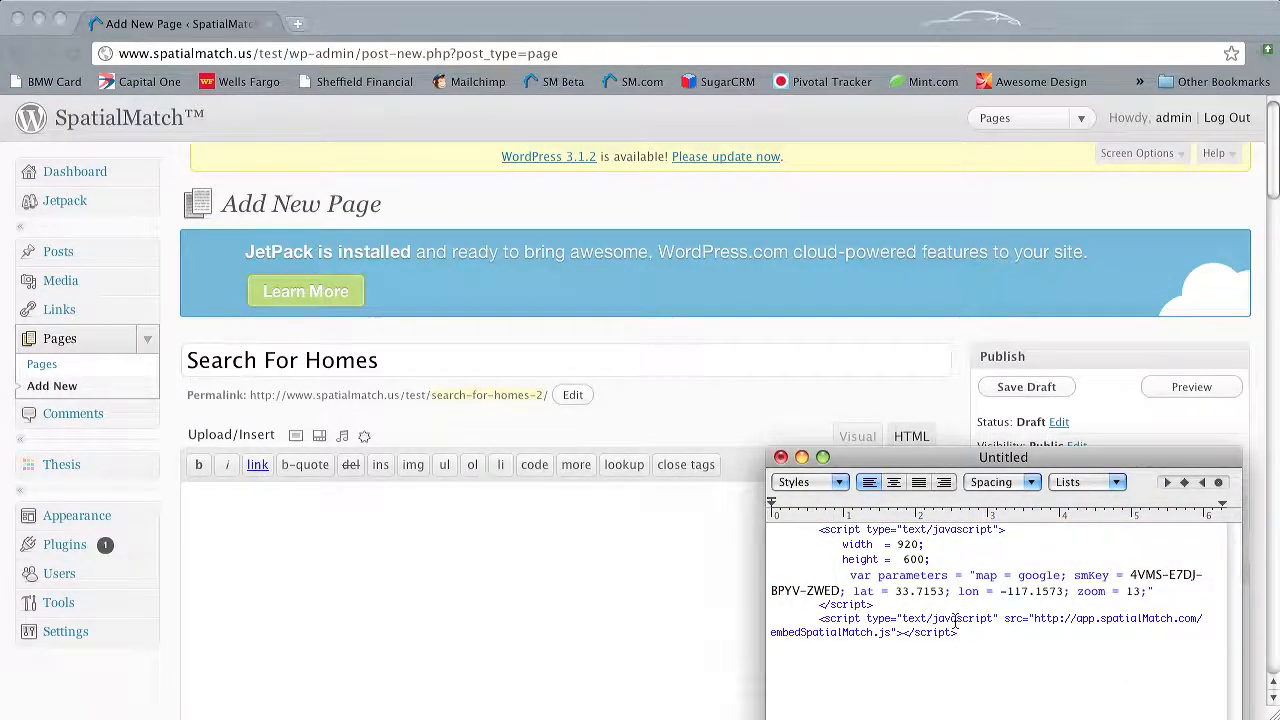
{"action": "left_click_drag", "start_coordinate": [960, 633], "coordinate": [820, 532]}
{"action": "key", "text": "super+c"}
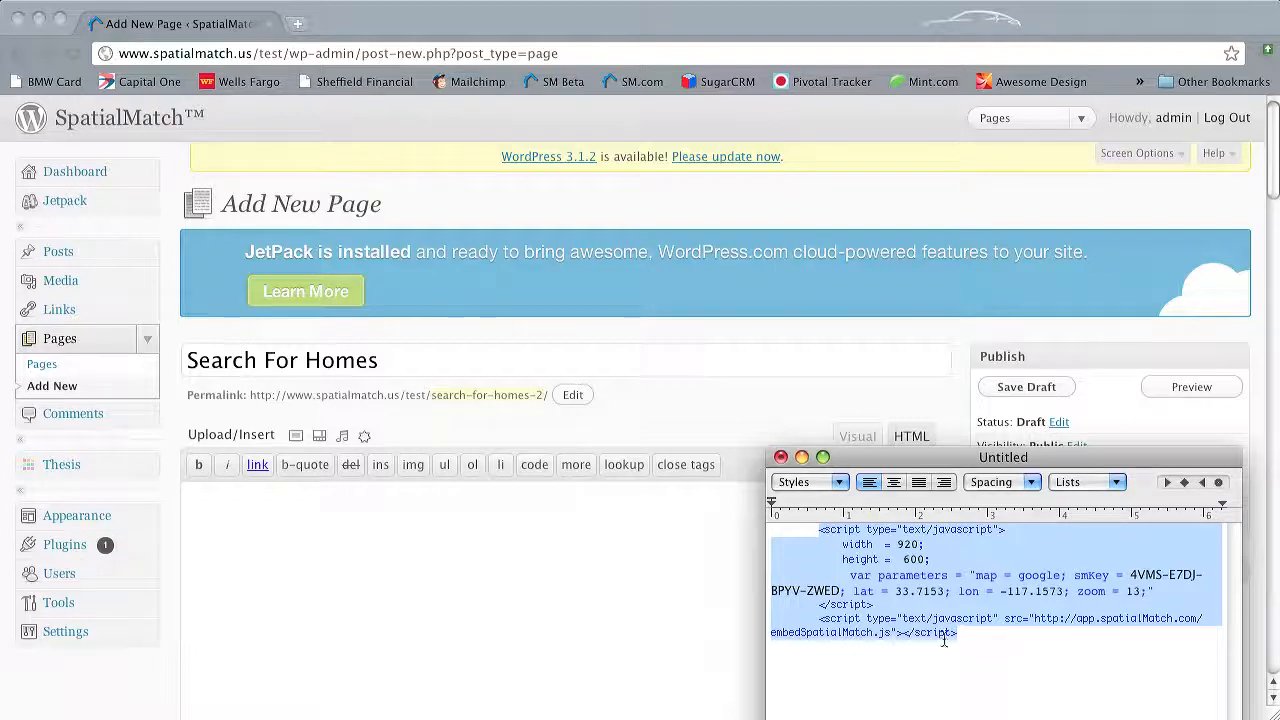
{"action": "left_click", "coordinate": [374, 526]}
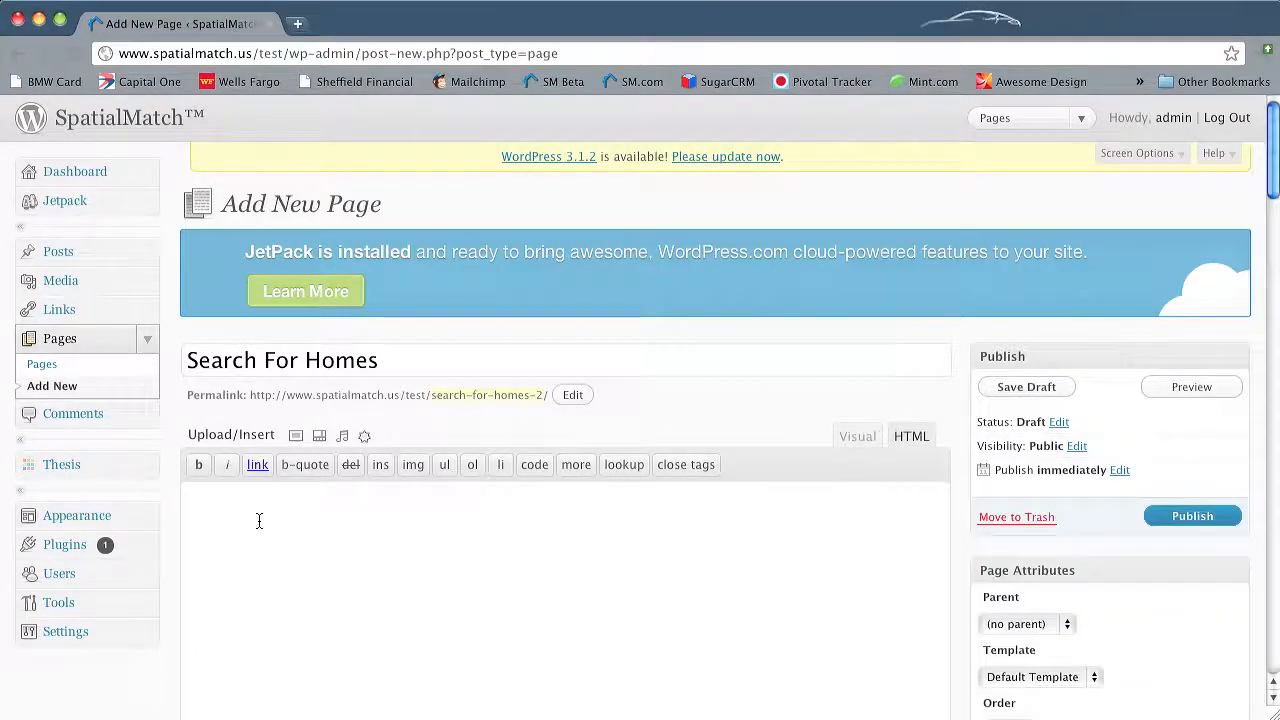
{"action": "key", "text": "super+v"}
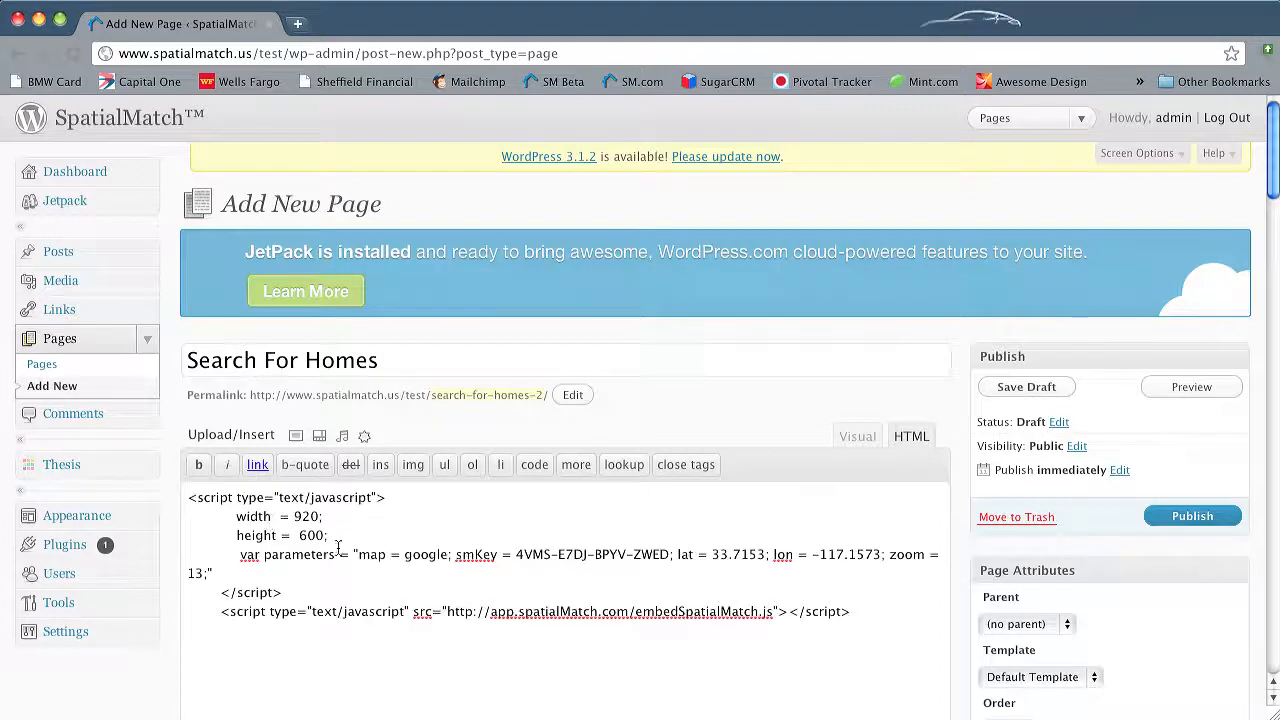
{"action": "left_click_drag", "start_coordinate": [228, 518], "coordinate": [331, 536]}
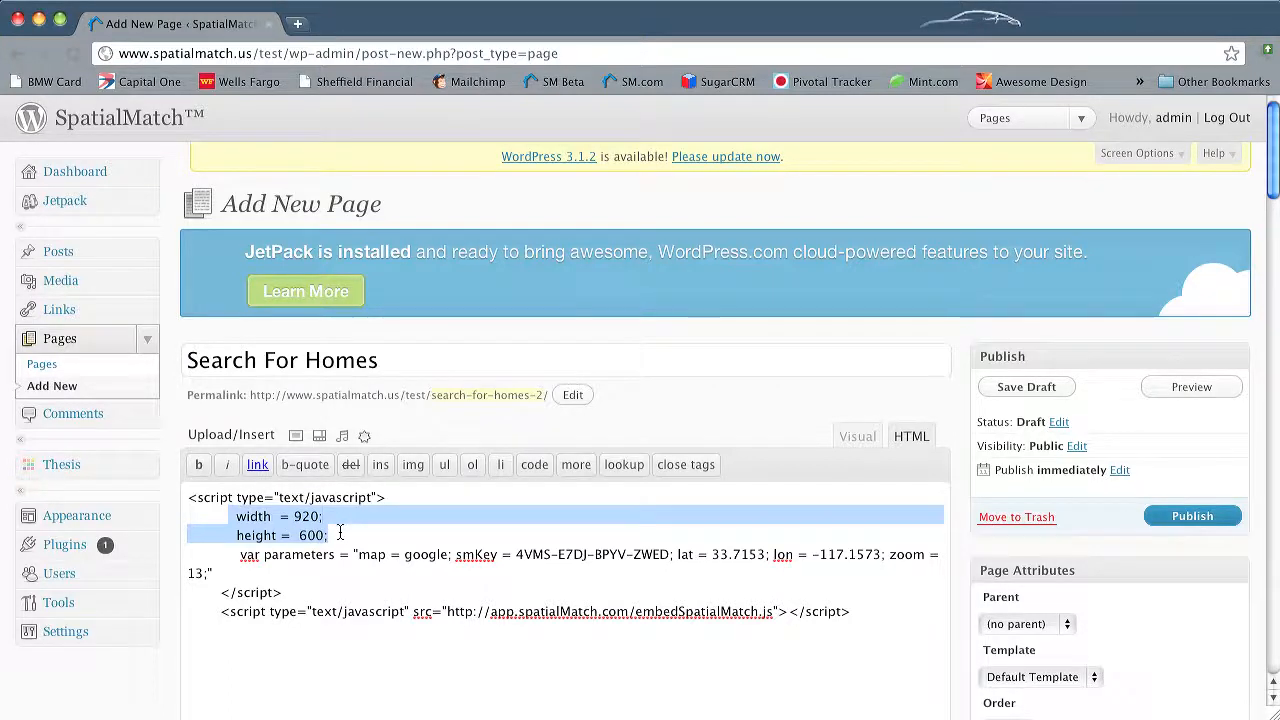
{"action": "left_click", "coordinate": [340, 535]}
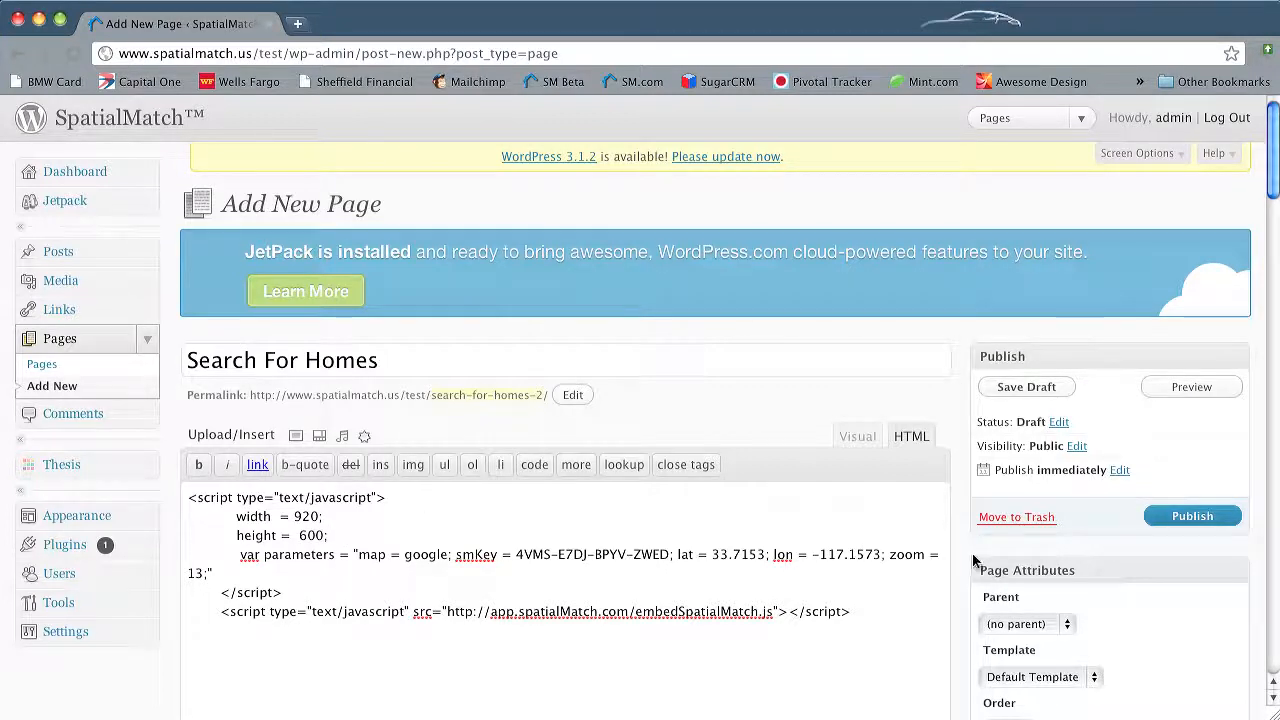
Set the page template to No Sidebars and publish the page
{"action": "scroll", "coordinate": [957, 553], "scroll_direction": "down", "scroll_amount": 3}
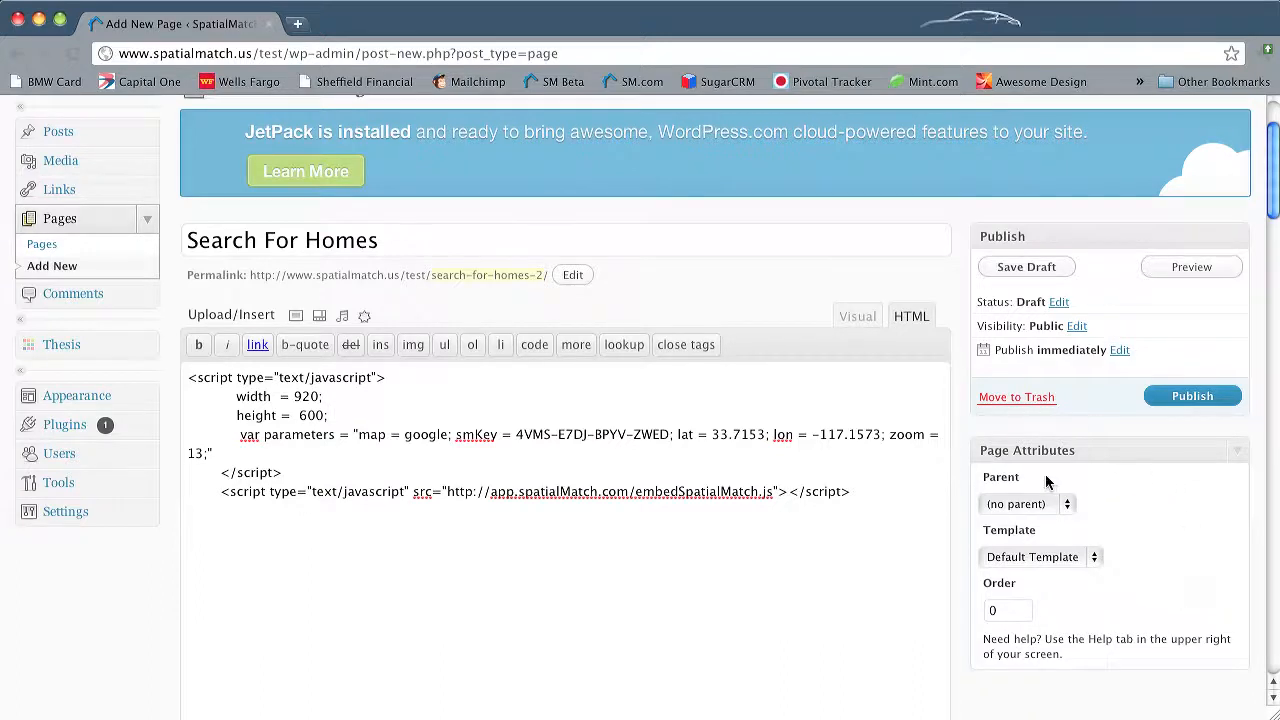
{"action": "scroll", "coordinate": [980, 545], "scroll_direction": "down", "scroll_amount": 4}
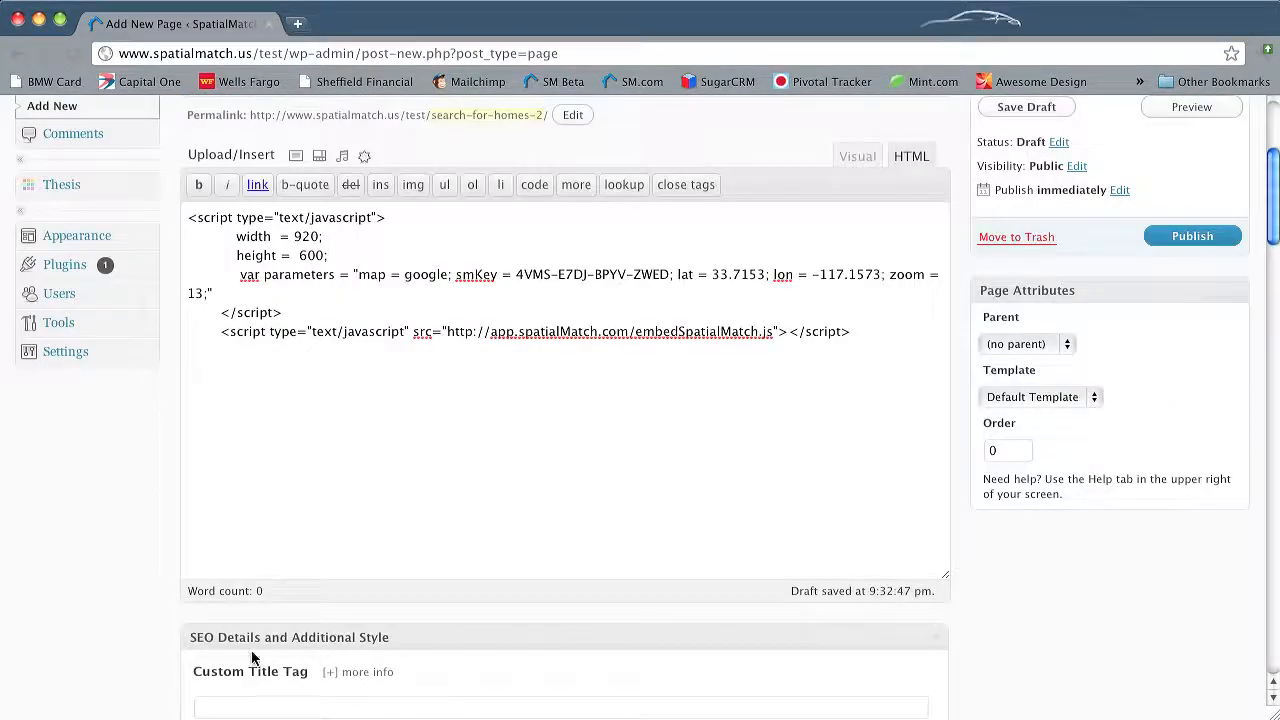
{"action": "scroll", "coordinate": [1143, 680], "scroll_direction": "up", "scroll_amount": 4}
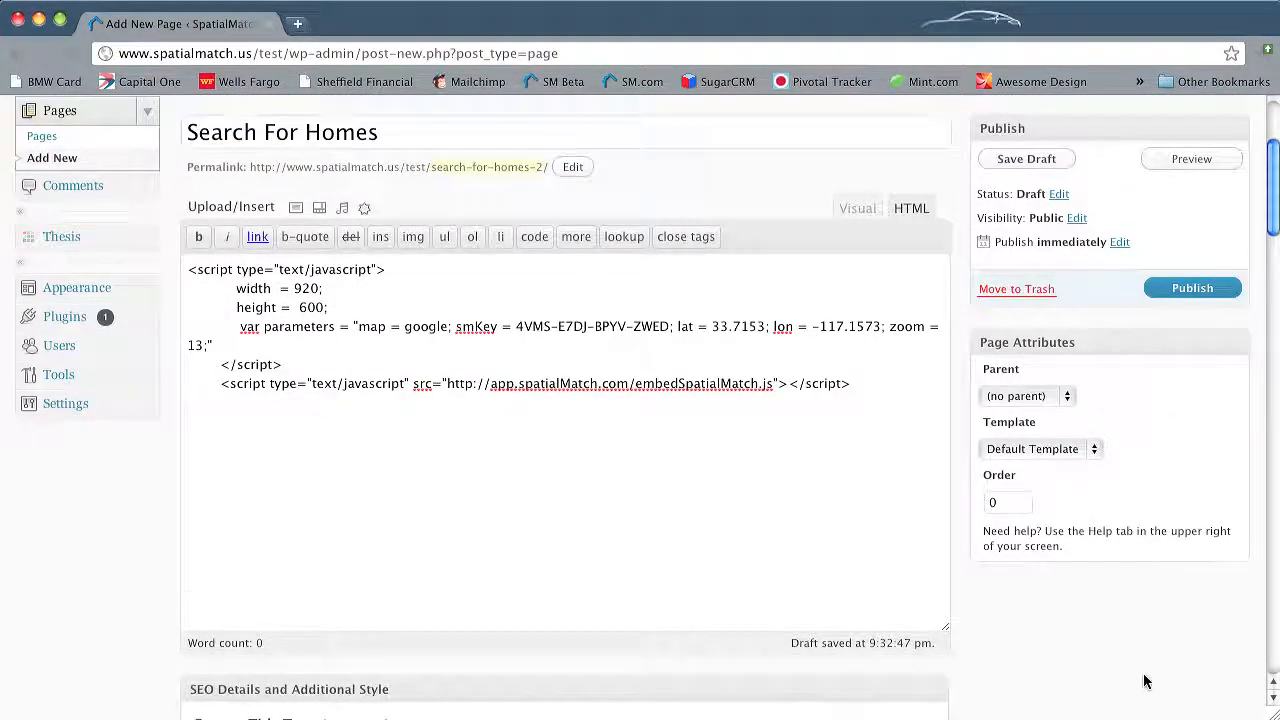
{"action": "scroll", "coordinate": [1145, 683], "scroll_direction": "up", "scroll_amount": 2}
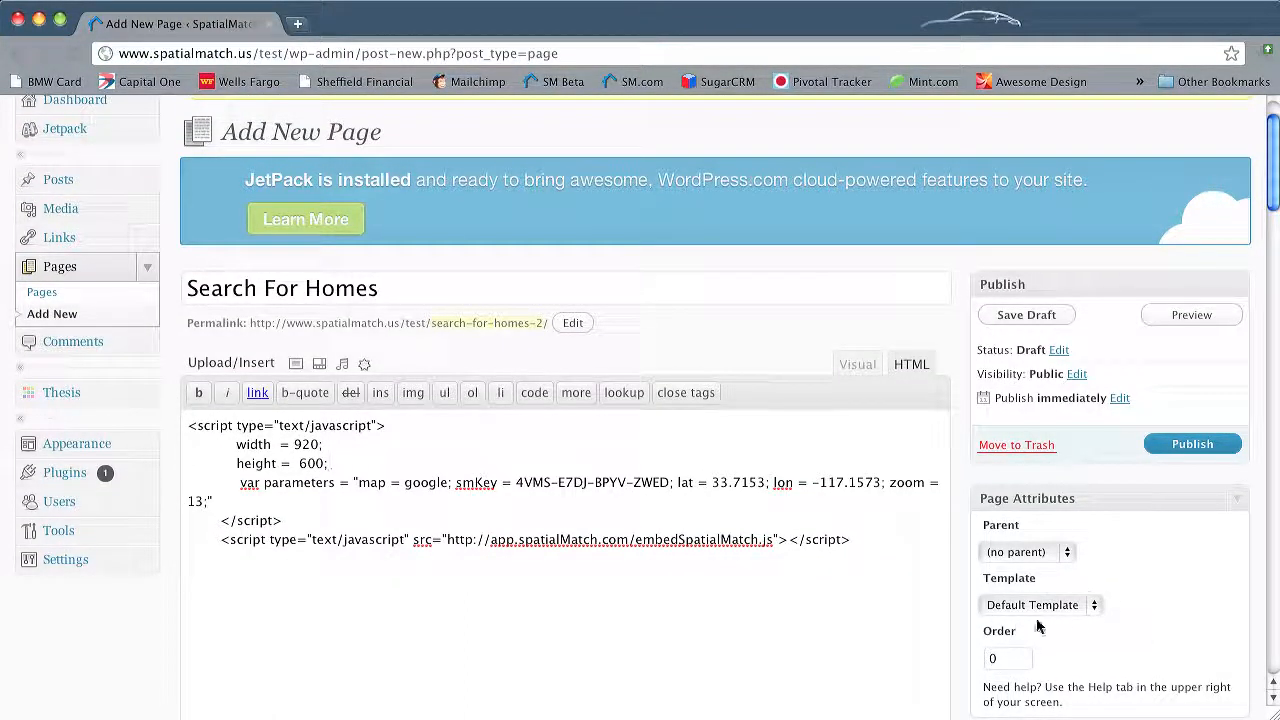
{"action": "left_click", "coordinate": [1095, 608]}
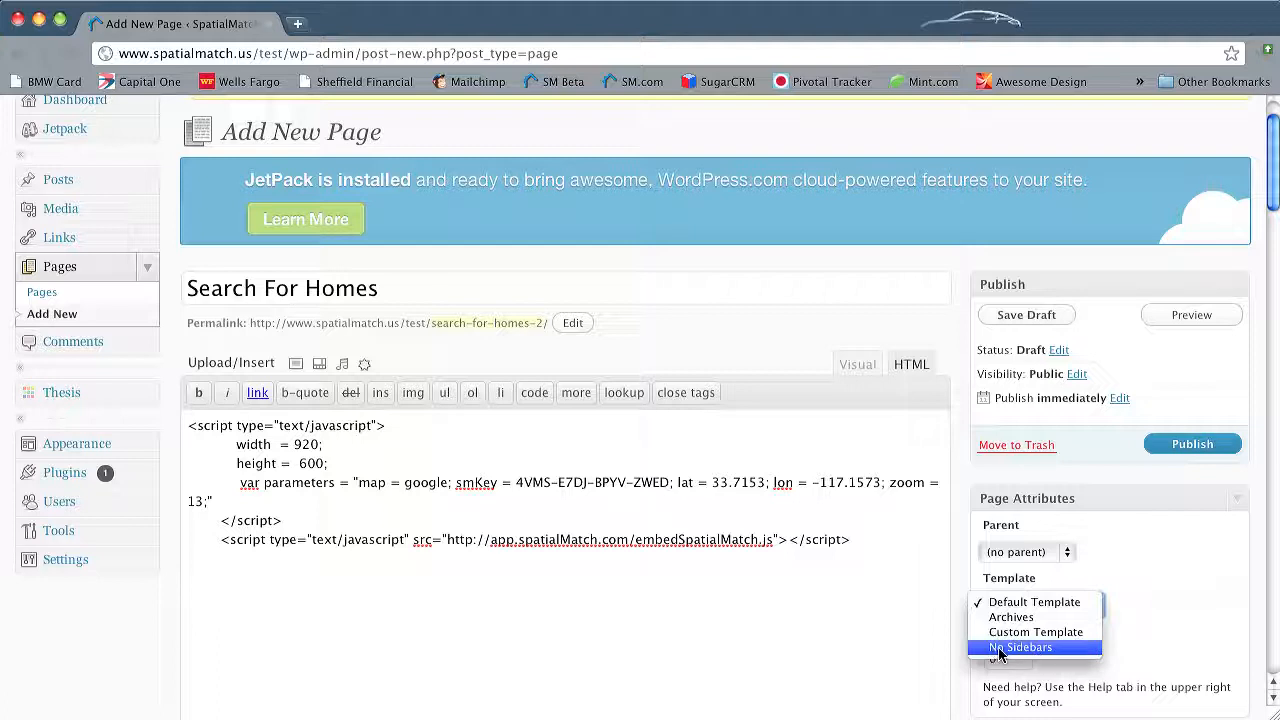
{"action": "left_click", "coordinate": [1010, 647]}
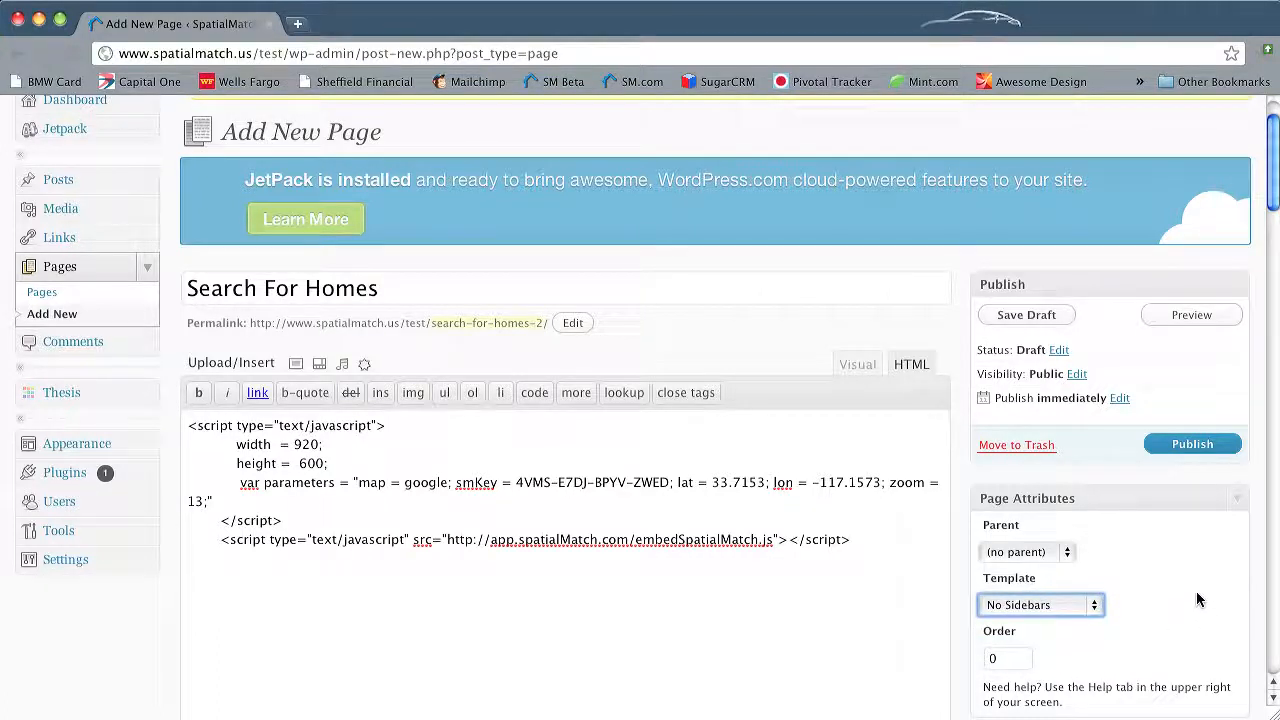
{"action": "left_click", "coordinate": [1220, 450]}
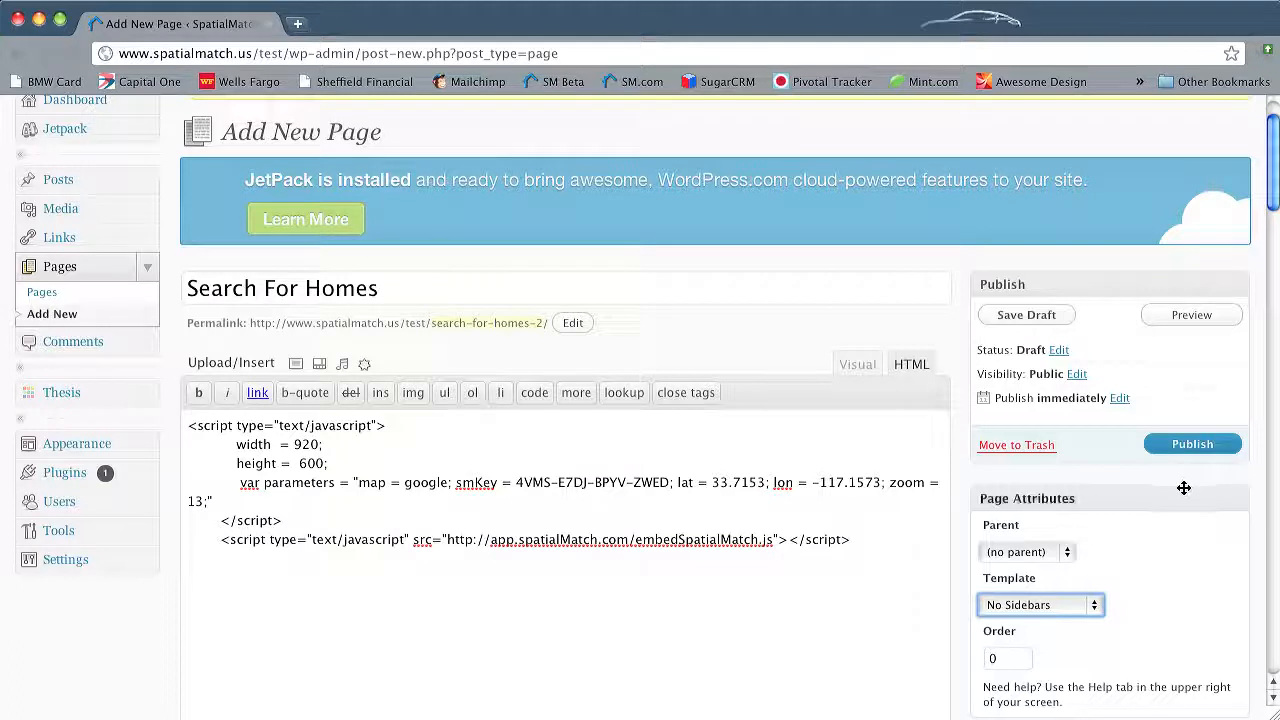
{"action": "left_click", "coordinate": [1196, 450]}
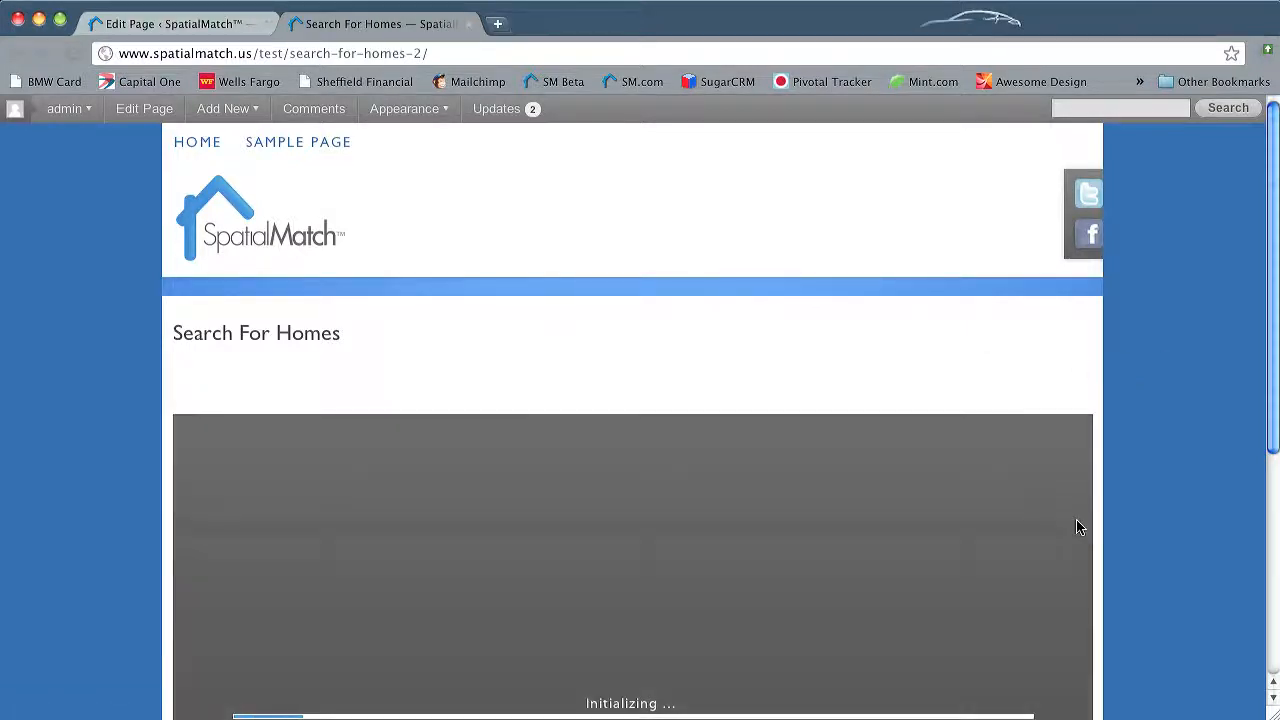
Examine the embedded map's layout on the published Search For Homes page and close that page's tab
{"action": "scroll", "coordinate": [1080, 525], "scroll_direction": "down", "scroll_amount": 3}
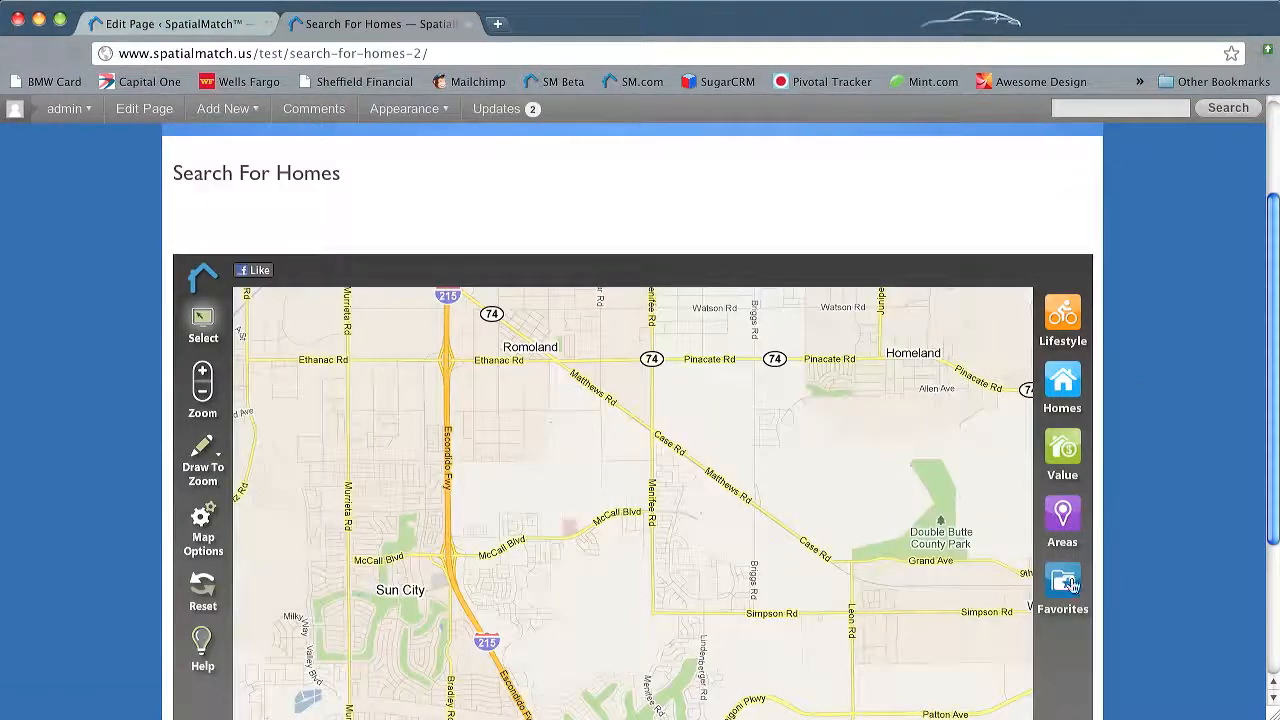
{"action": "scroll", "coordinate": [1205, 571], "scroll_direction": "down", "scroll_amount": 3}
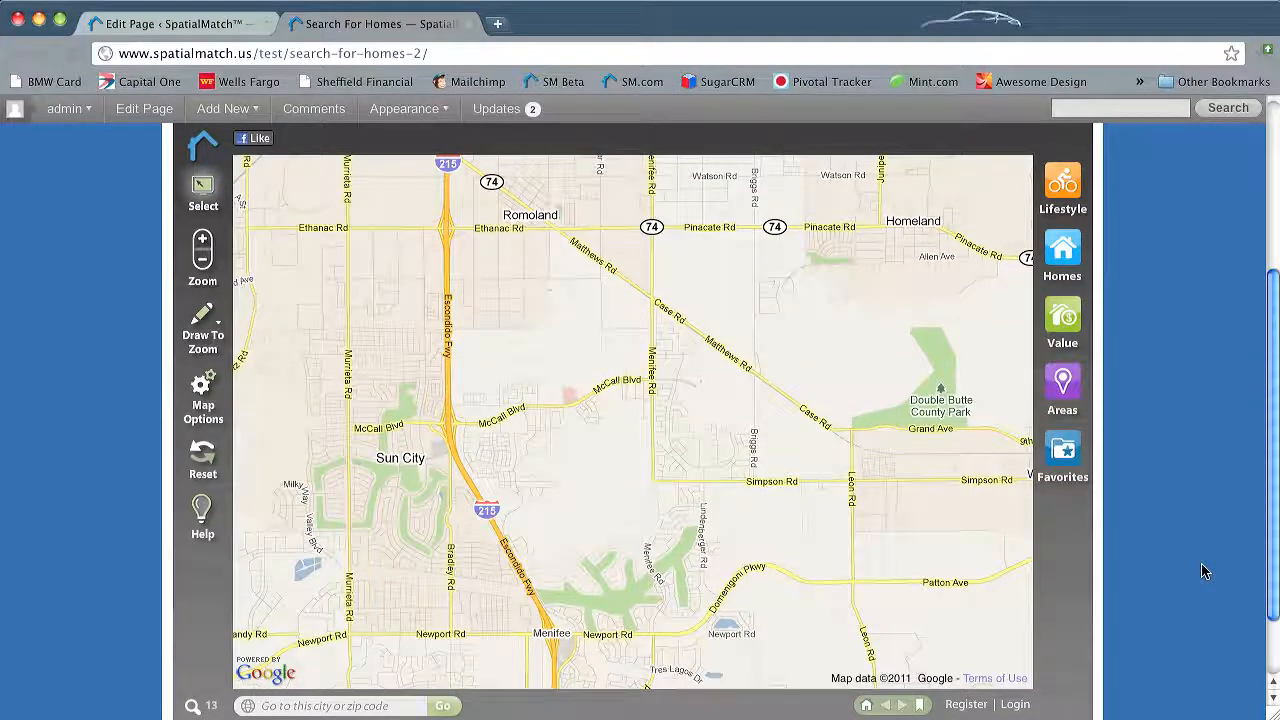
{"action": "scroll", "coordinate": [1205, 571], "scroll_direction": "up", "scroll_amount": 5}
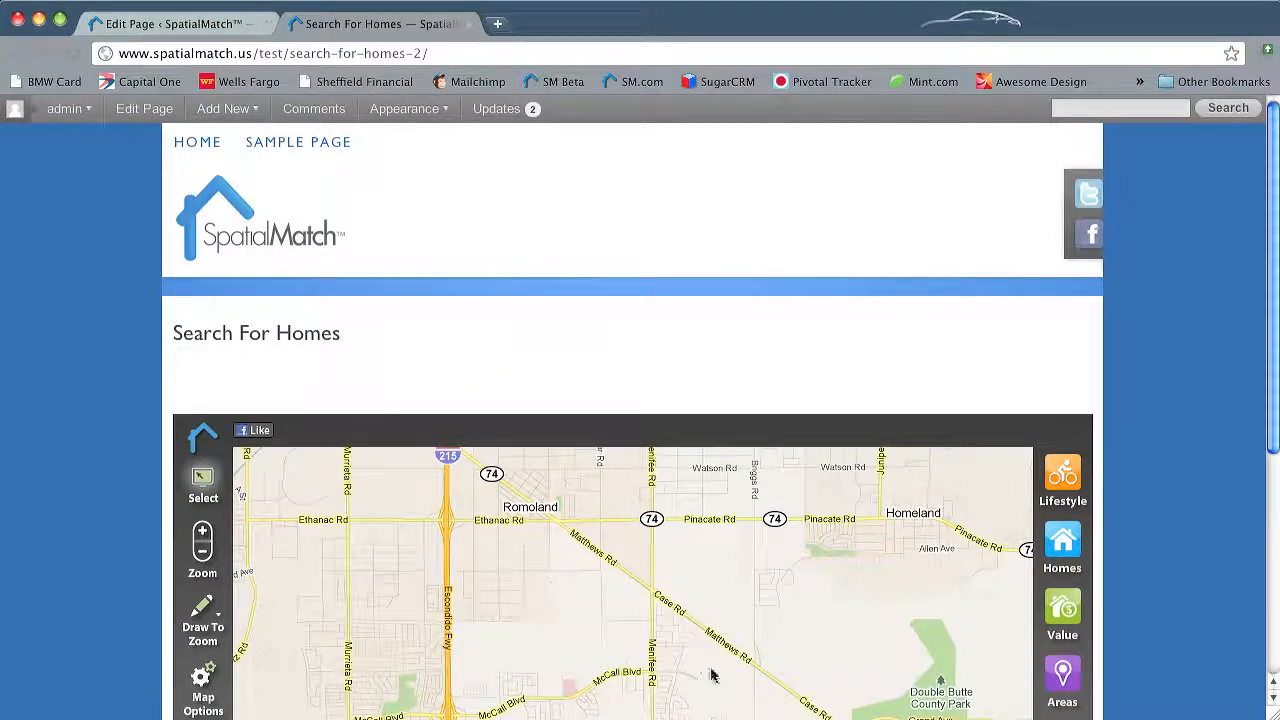
{"action": "scroll", "coordinate": [1200, 620], "scroll_direction": "down", "scroll_amount": 2}
{"action": "scroll", "coordinate": [1204, 624], "scroll_direction": "down", "scroll_amount": 3}
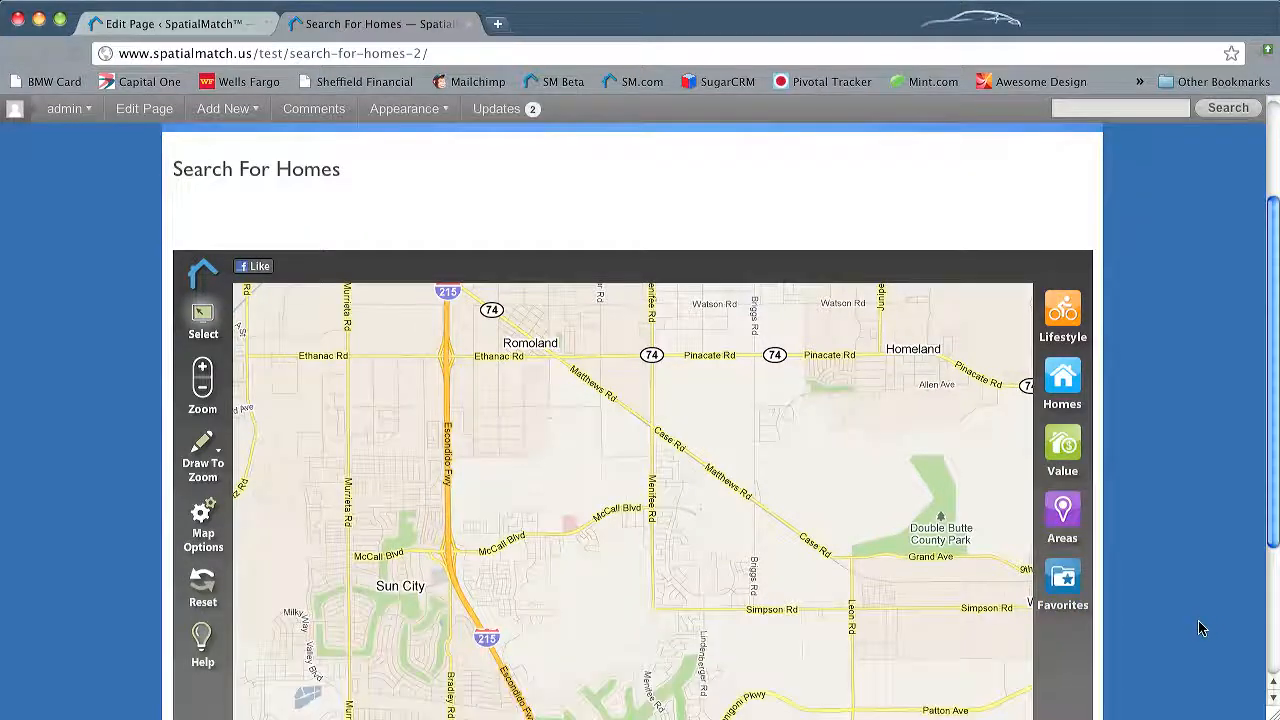
{"action": "scroll", "coordinate": [1200, 626], "scroll_direction": "up", "scroll_amount": 4}
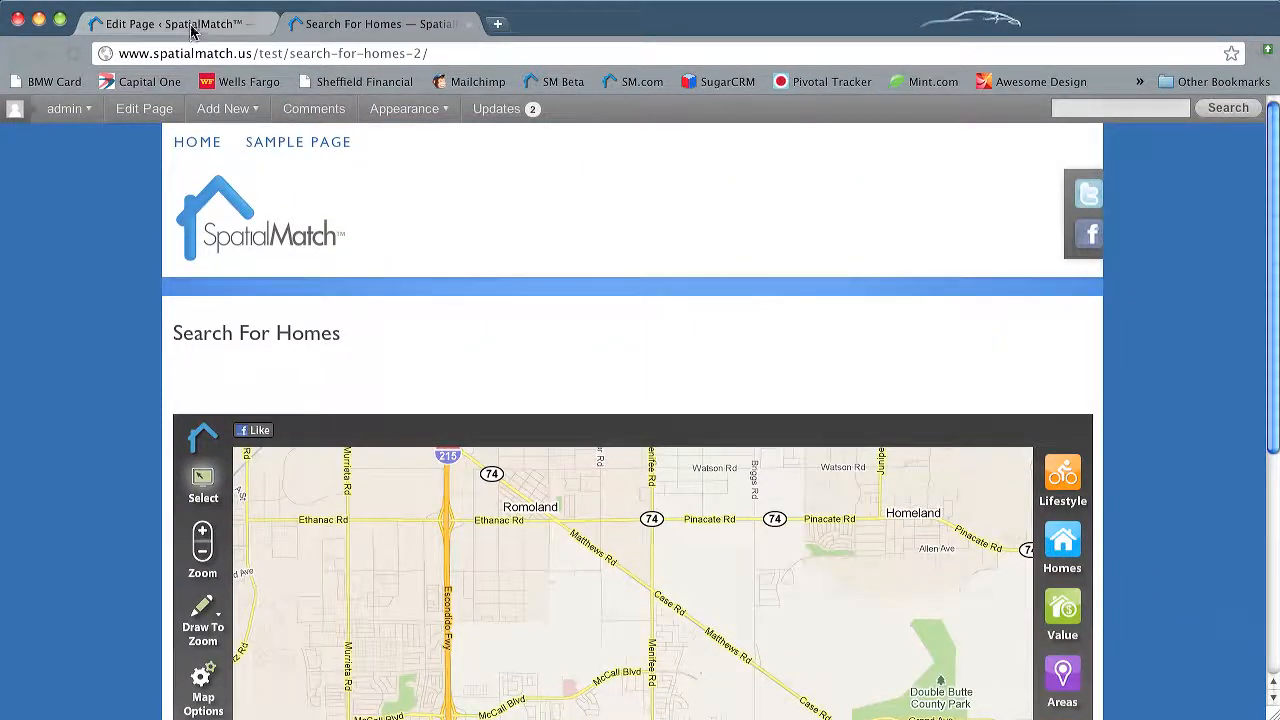
{"action": "left_click", "coordinate": [192, 27]}
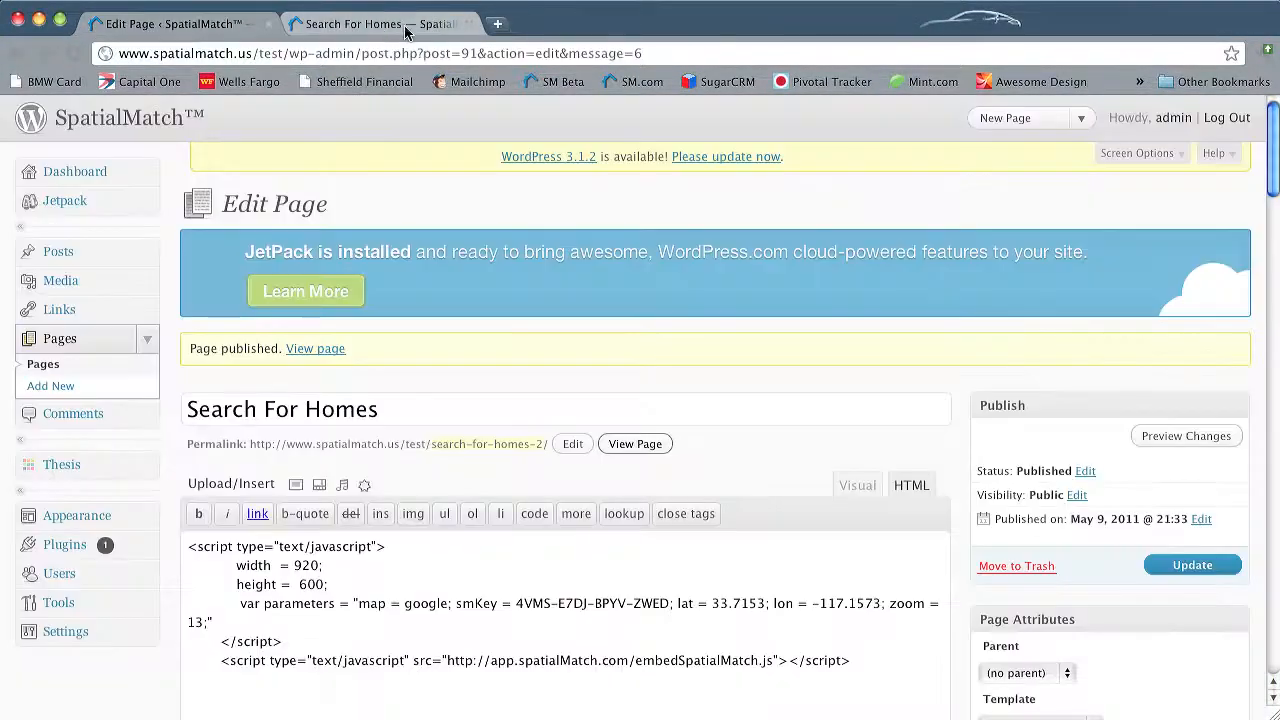
{"action": "left_click", "coordinate": [469, 27]}
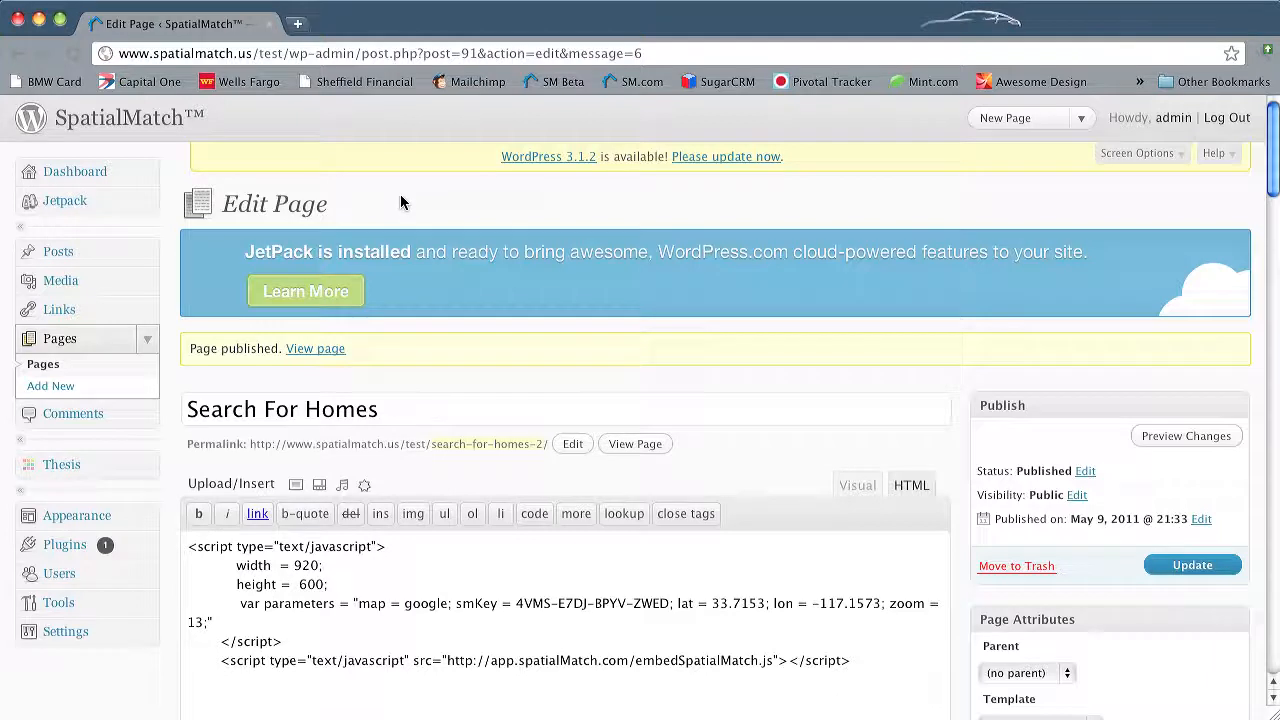
Look at the sdhomes.png search image again over the page editor and hide it
{"action": "left_click_drag", "start_coordinate": [670, 719], "coordinate": [513, 369]}
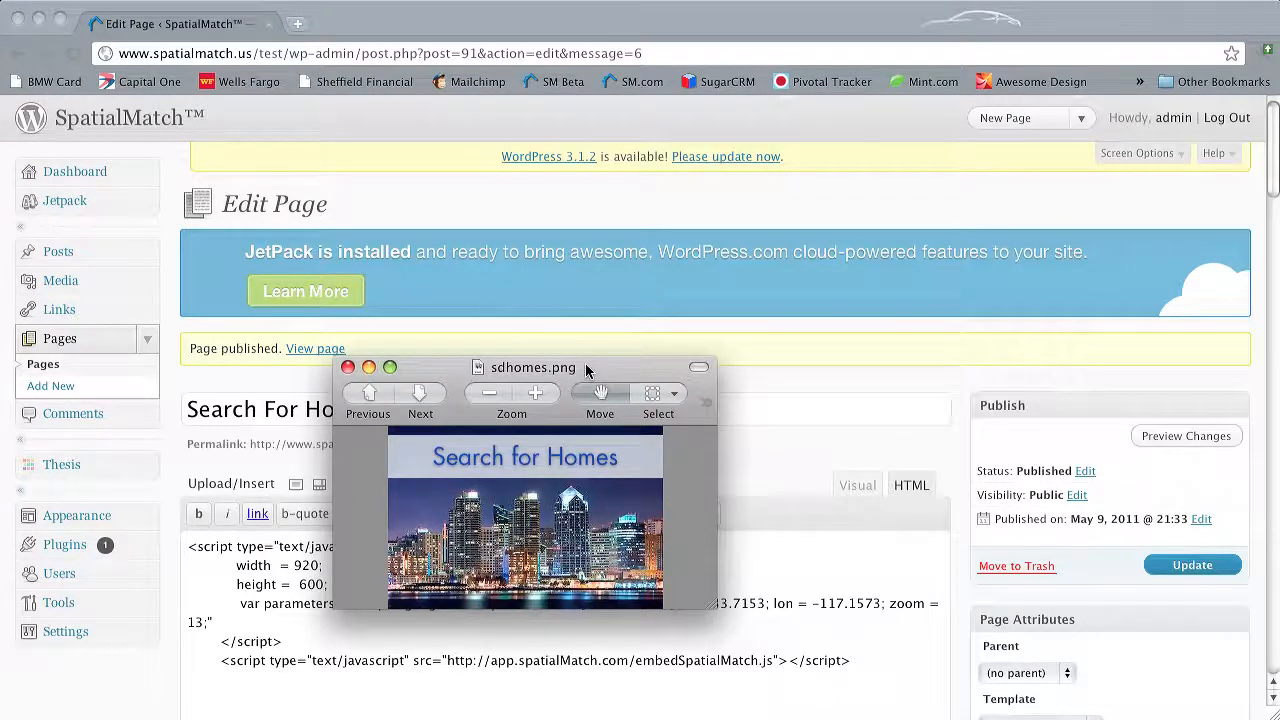
{"action": "left_click_drag", "start_coordinate": [606, 374], "coordinate": [586, 719]}
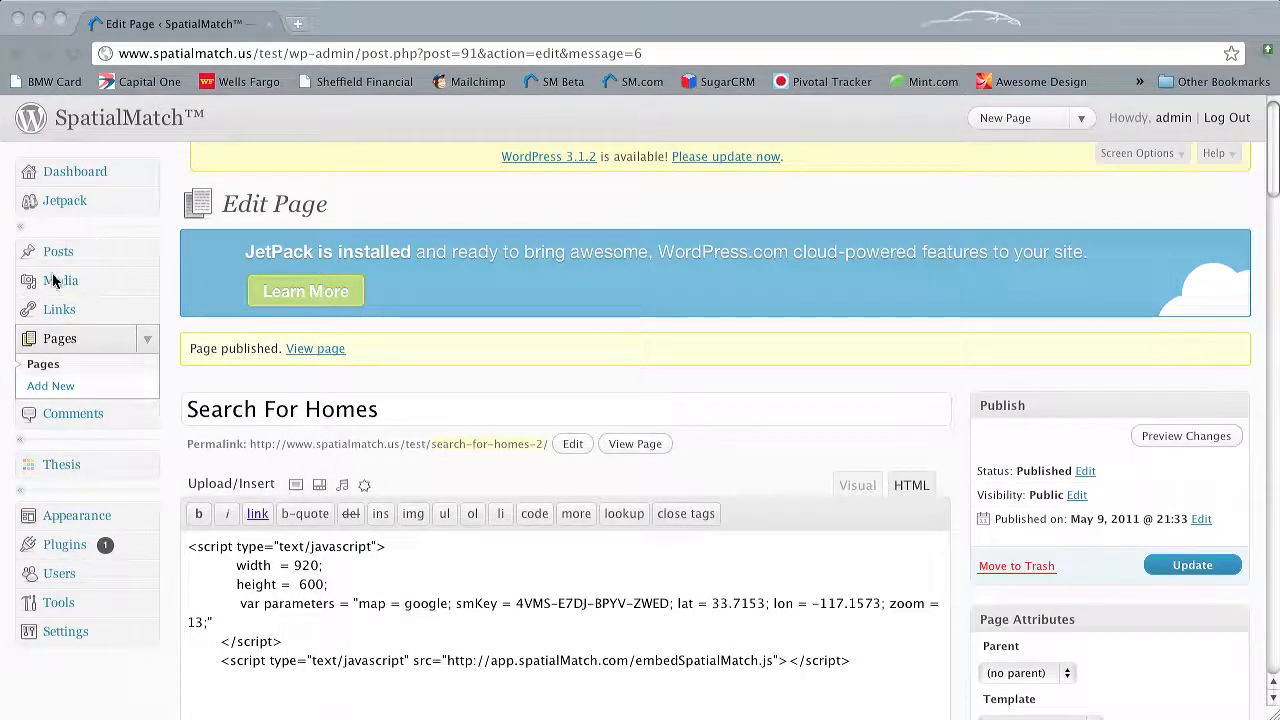
Upload the sdhomes.png image from the Desktop folder as new media
{"action": "left_click", "coordinate": [148, 290]}
{"action": "left_click", "coordinate": [148, 286]}
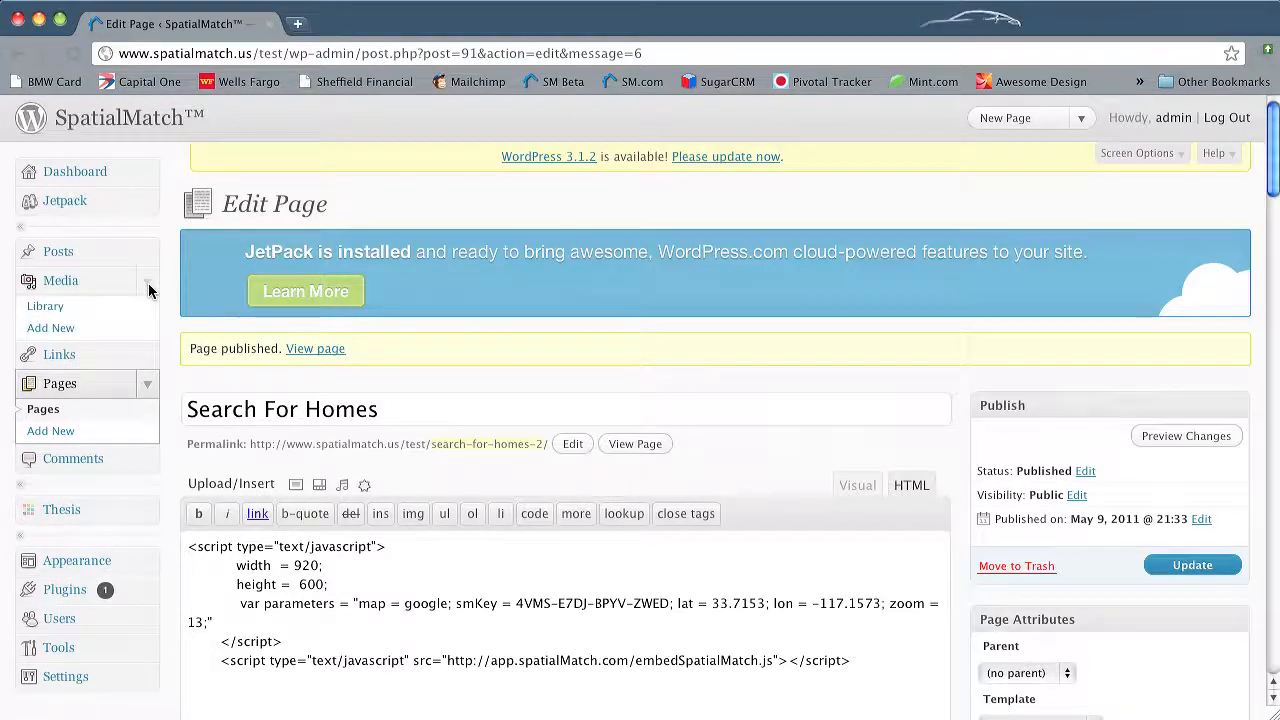
{"action": "left_click", "coordinate": [63, 334]}
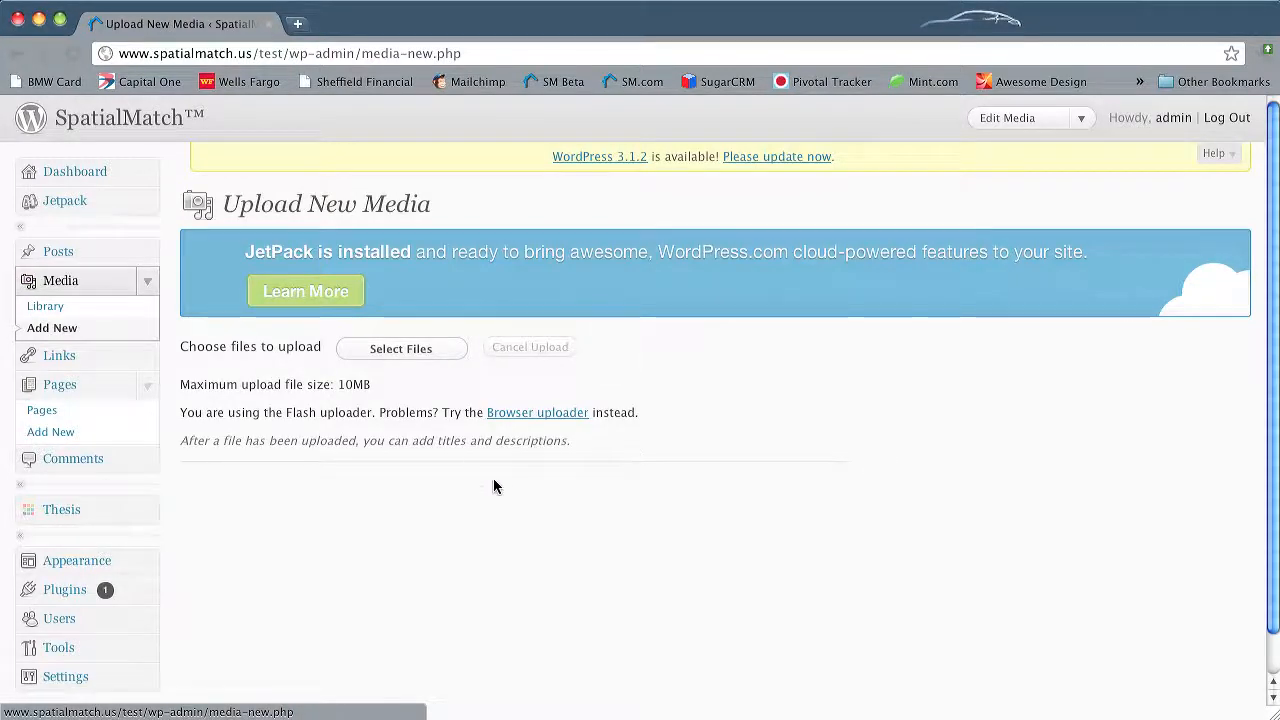
{"action": "left_click", "coordinate": [395, 352]}
{"action": "scroll", "coordinate": [1059, 373], "scroll_direction": "down", "scroll_amount": 10}
{"action": "scroll", "coordinate": [1059, 373], "scroll_direction": "down", "scroll_amount": 12}
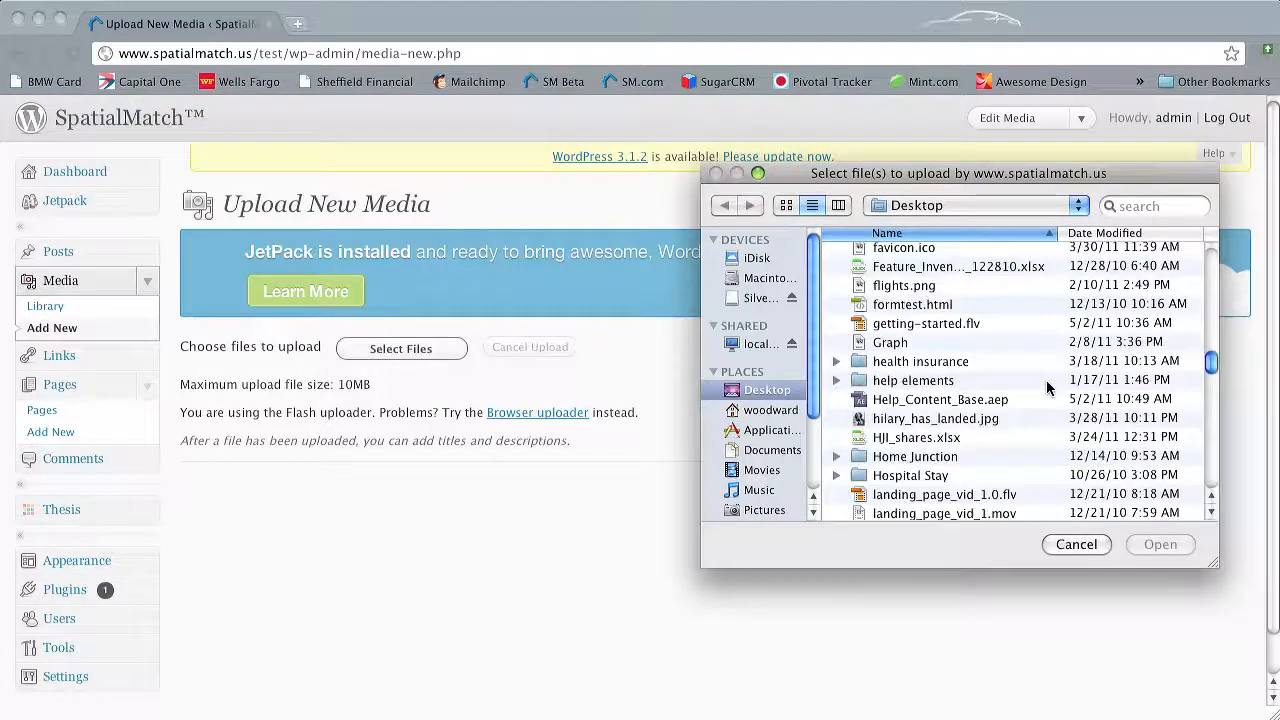
{"action": "scroll", "coordinate": [1044, 388], "scroll_direction": "down", "scroll_amount": 10}
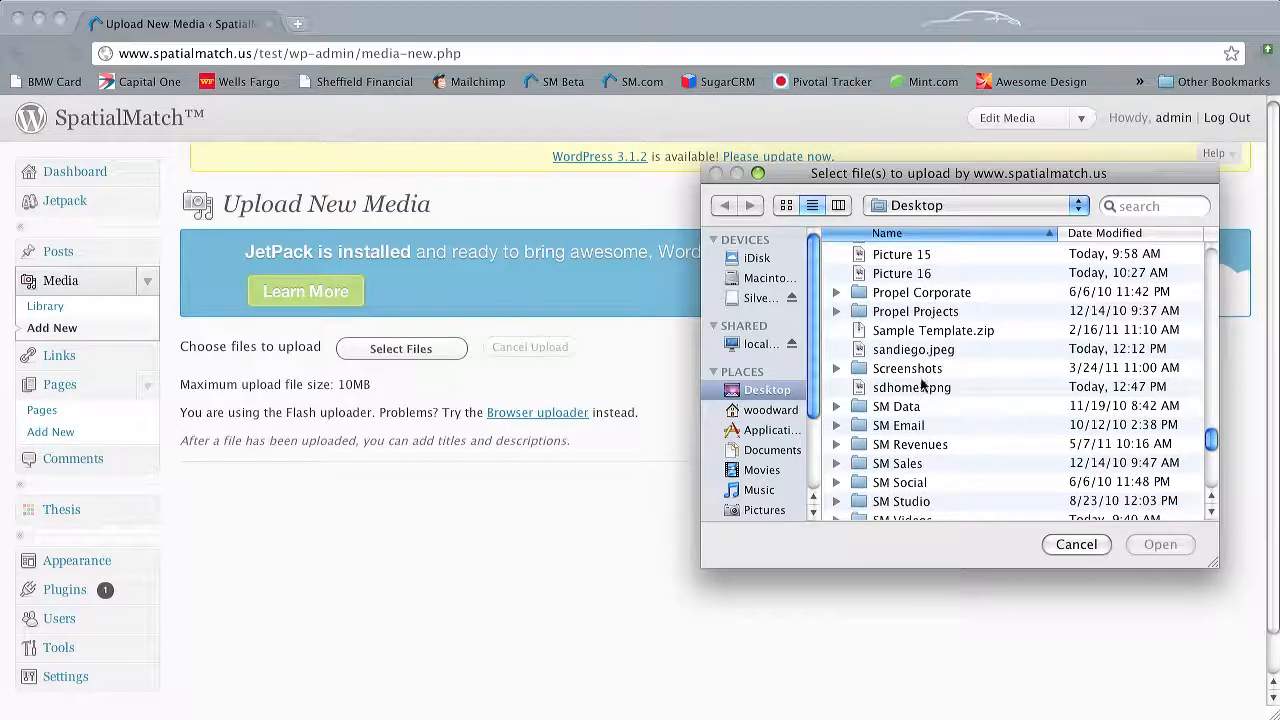
{"action": "double_click", "coordinate": [890, 390]}
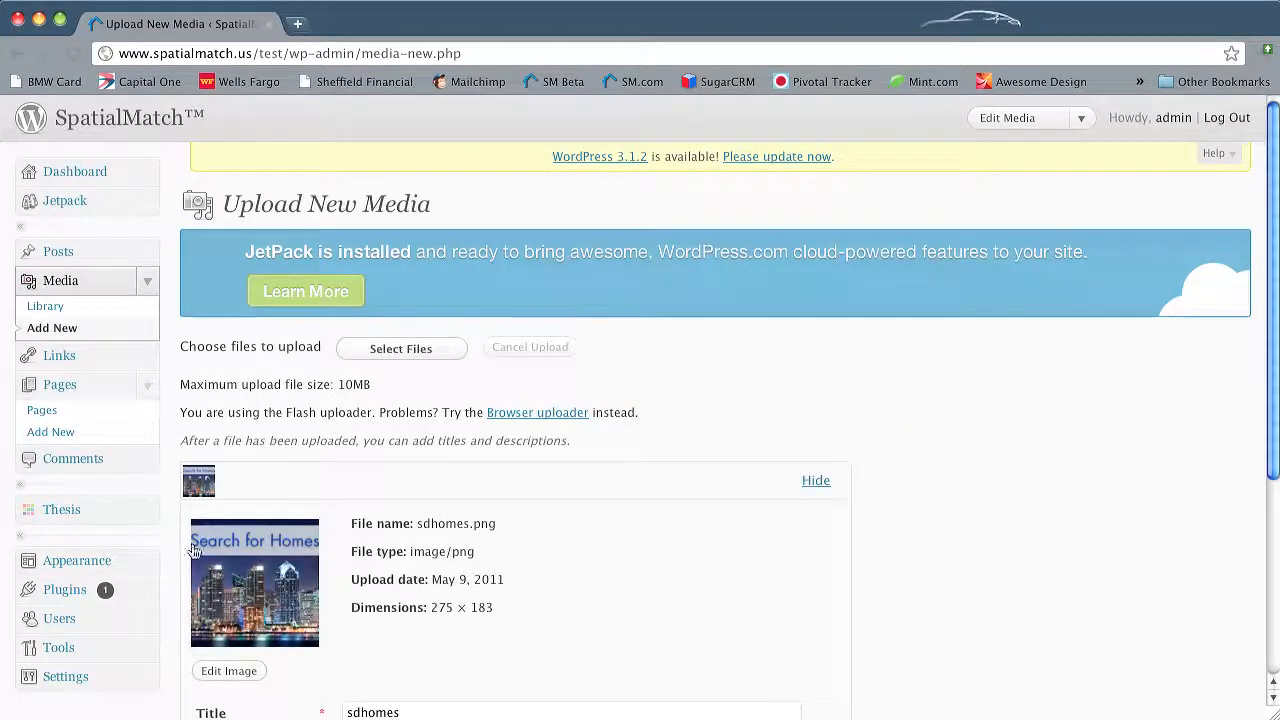
Copy the file URL of the uploaded sdhomes image and save all changes to the media item
{"action": "scroll", "coordinate": [886, 571], "scroll_direction": "down", "scroll_amount": 3}
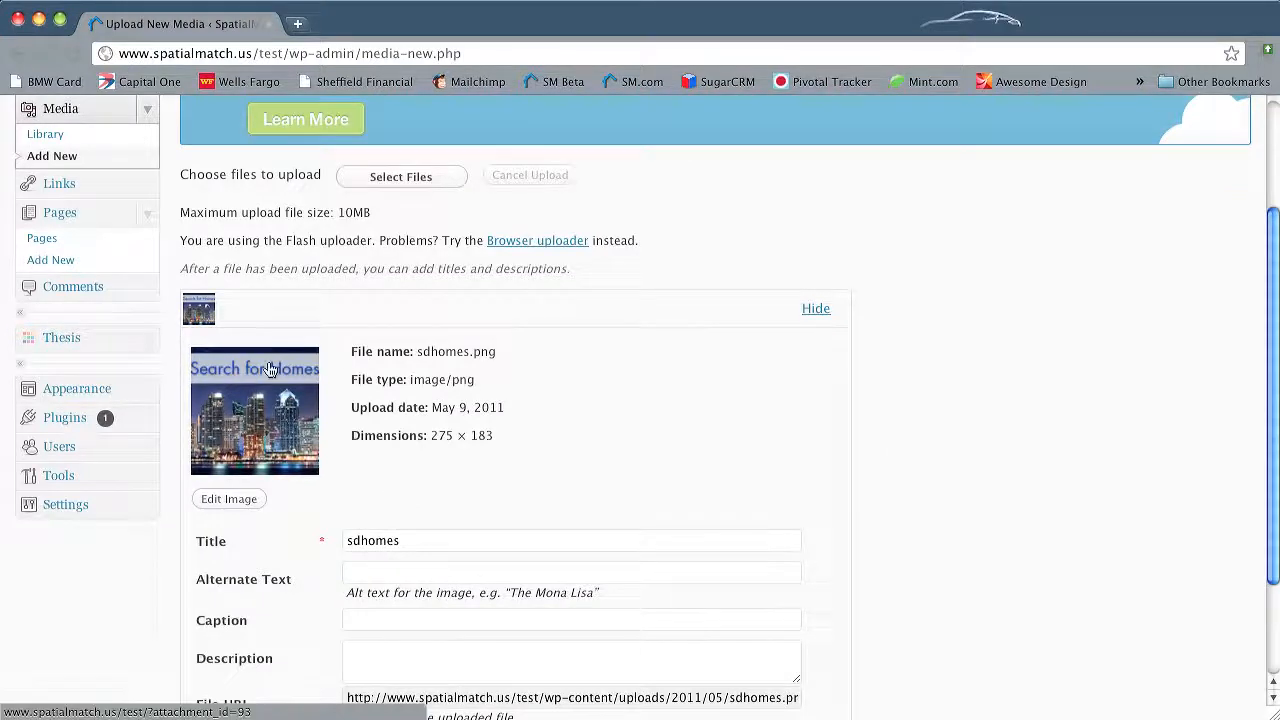
{"action": "scroll", "coordinate": [1120, 488], "scroll_direction": "down", "scroll_amount": 3}
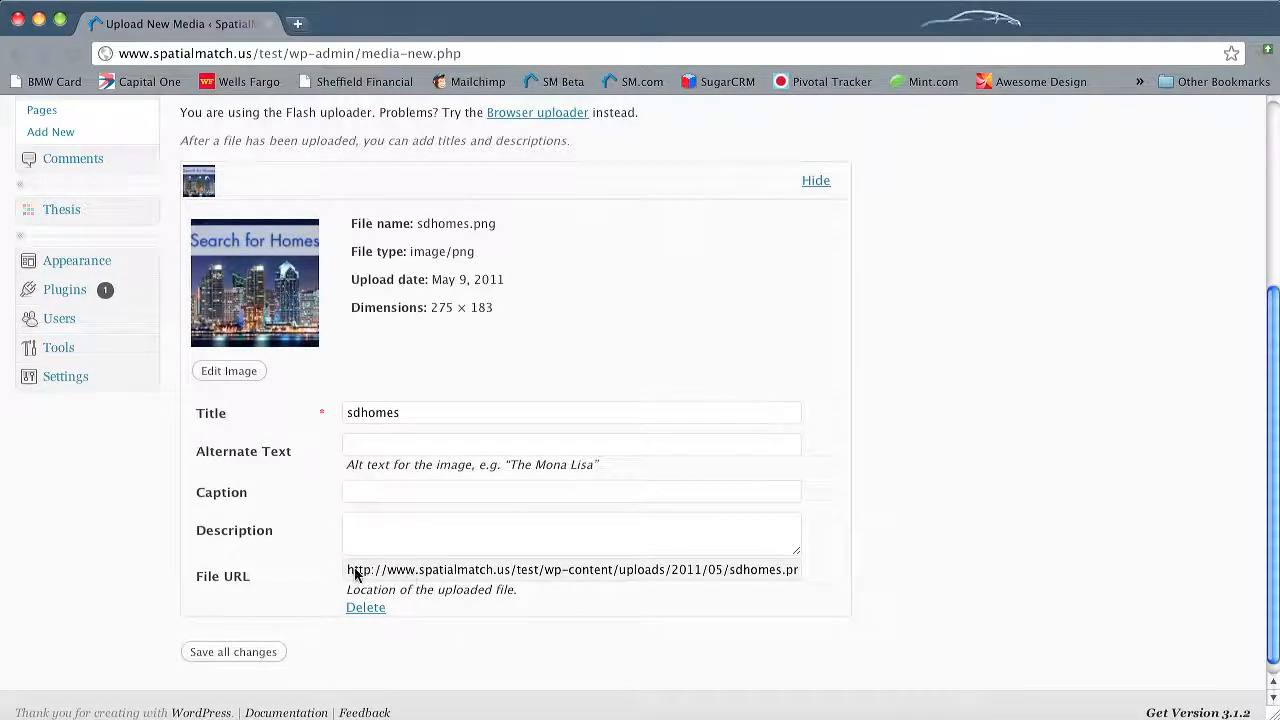
{"action": "left_click_drag", "start_coordinate": [347, 573], "coordinate": [813, 577]}
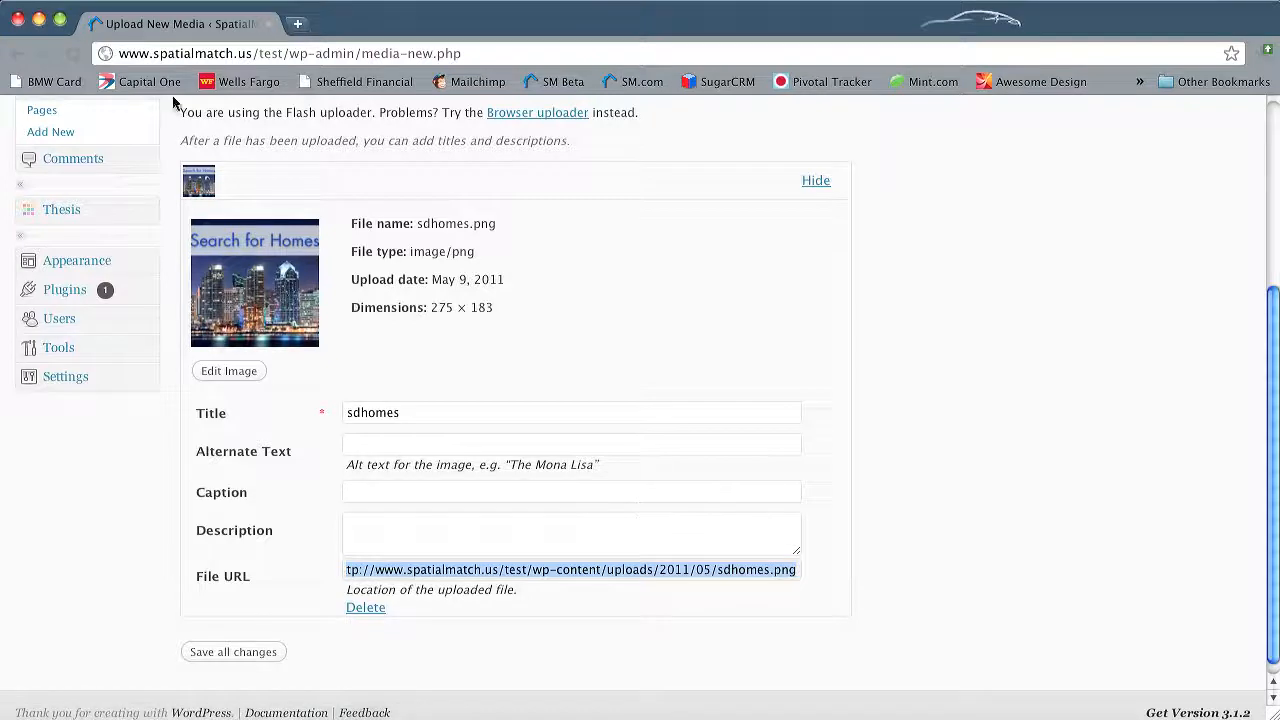
{"action": "left_click", "coordinate": [185, 0]}
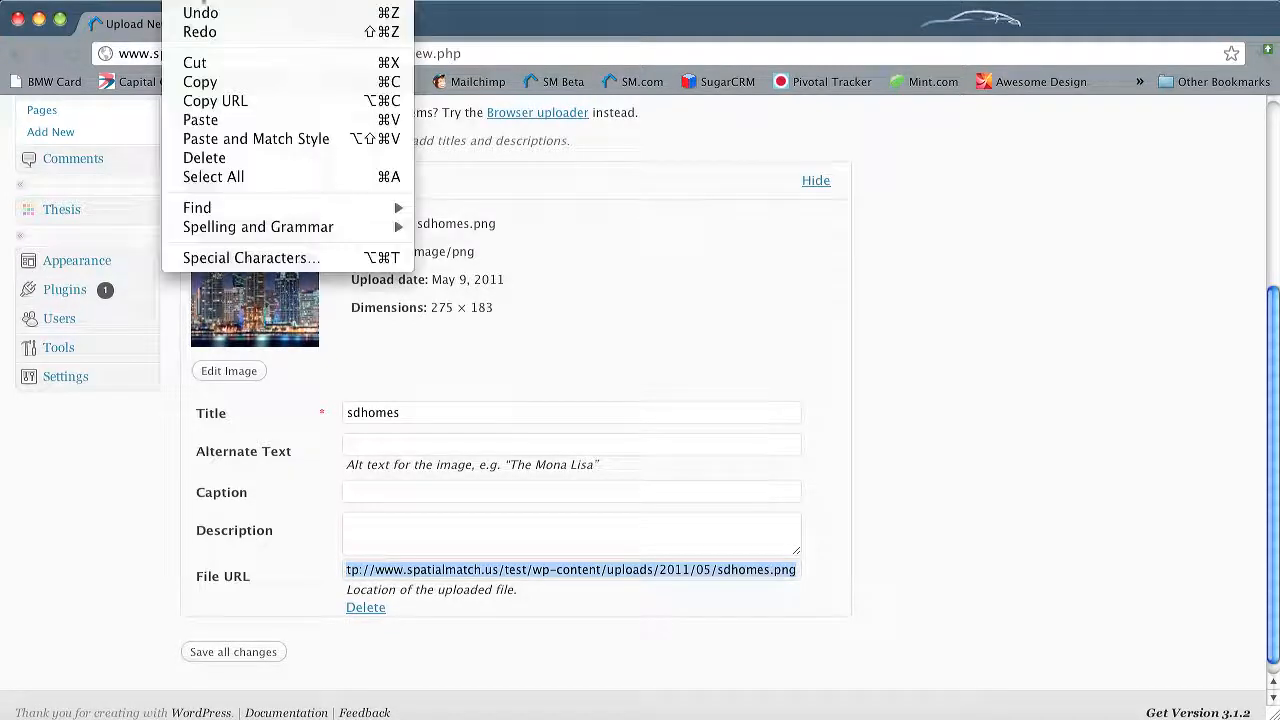
{"action": "left_click", "coordinate": [216, 81]}
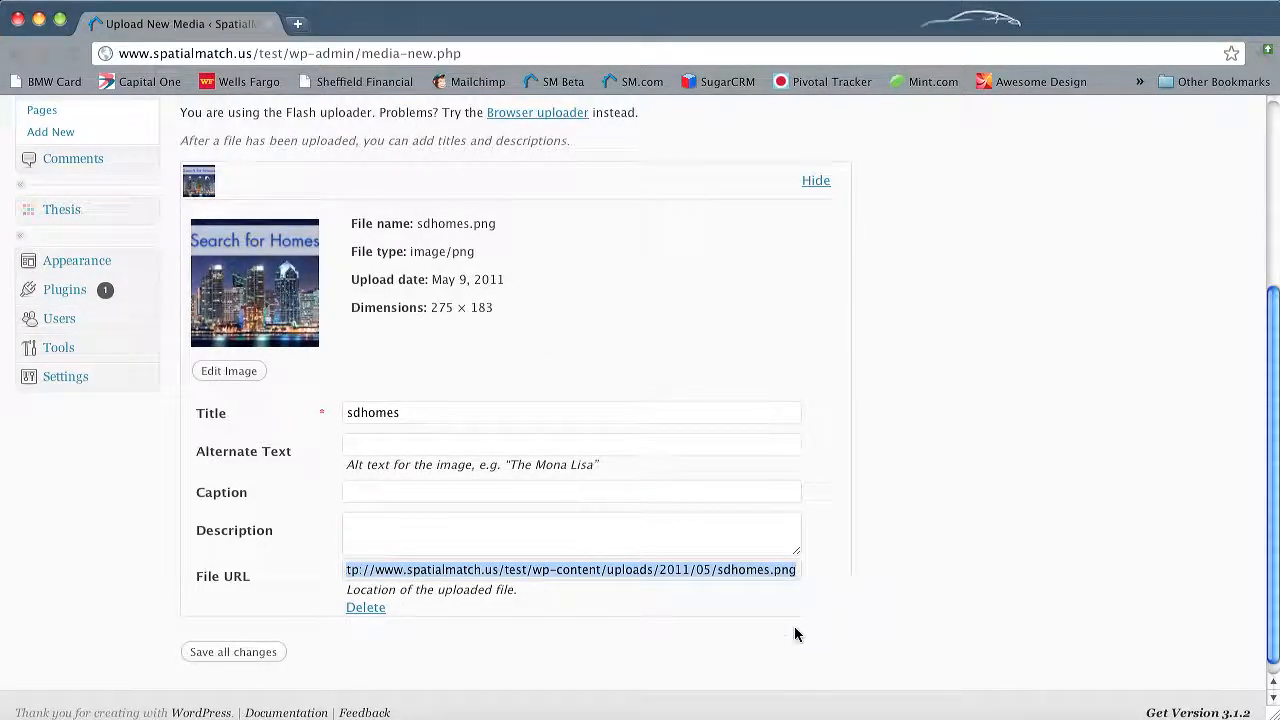
{"action": "left_click", "coordinate": [238, 652]}
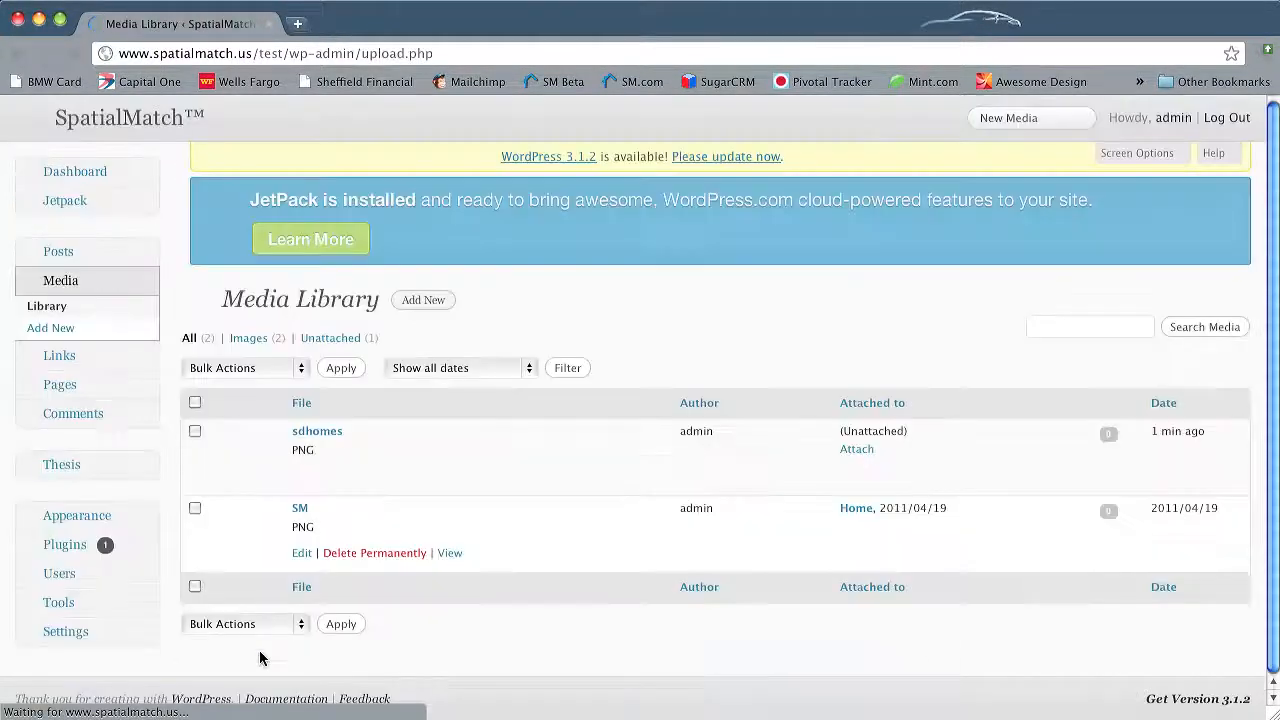
Add a Text widget to Sidebar 1 in the site's widget settings
{"action": "scroll", "coordinate": [166, 457], "scroll_direction": "down", "scroll_amount": 2}
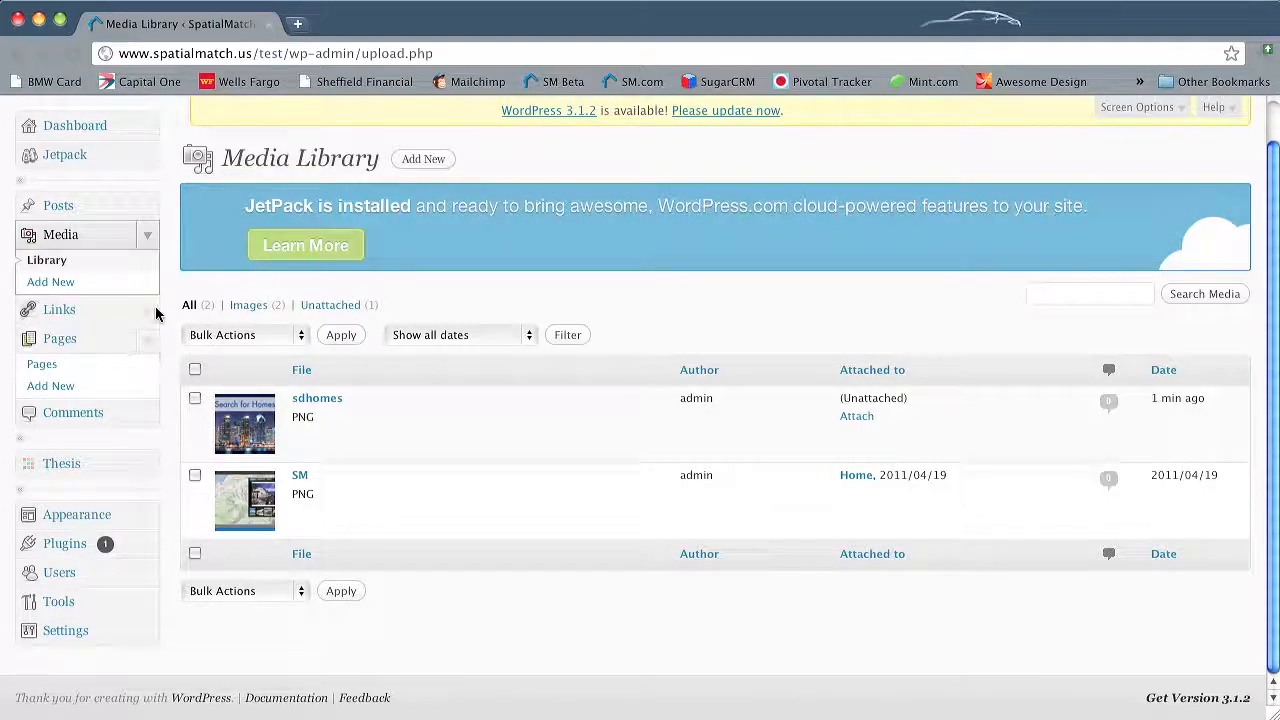
{"action": "left_click", "coordinate": [147, 235]}
{"action": "left_click", "coordinate": [149, 338]}
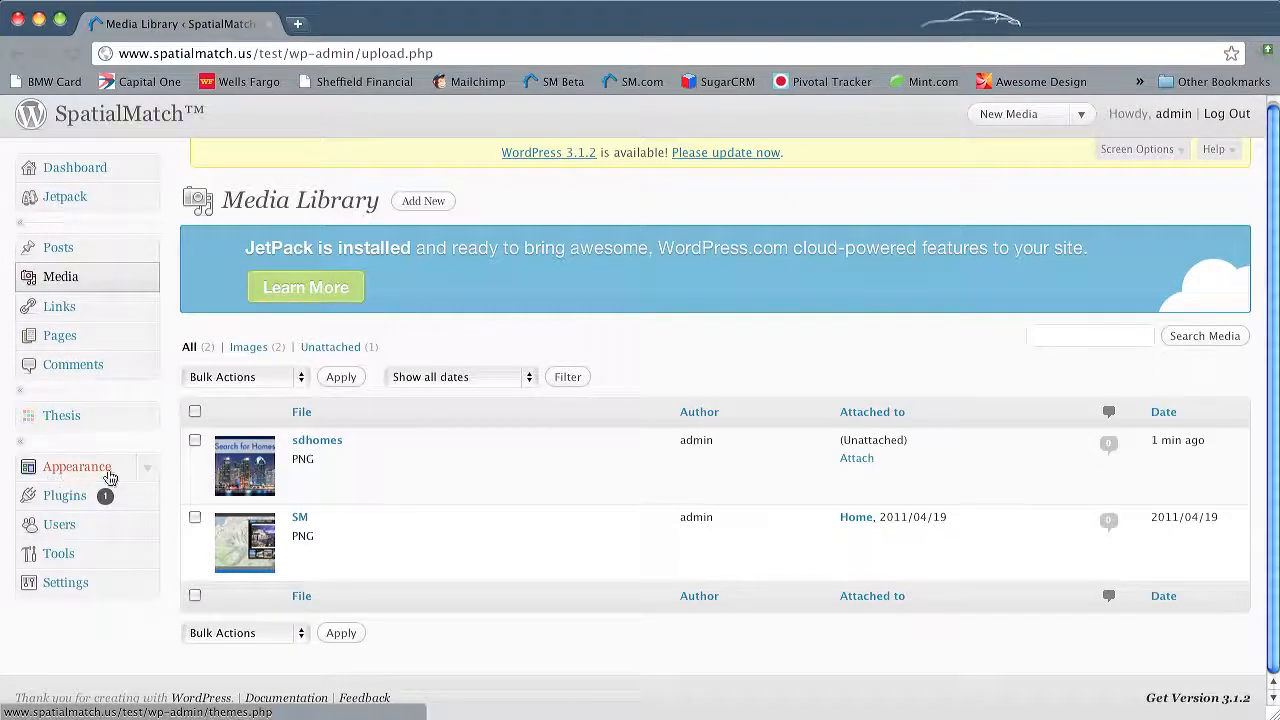
{"action": "left_click", "coordinate": [149, 471]}
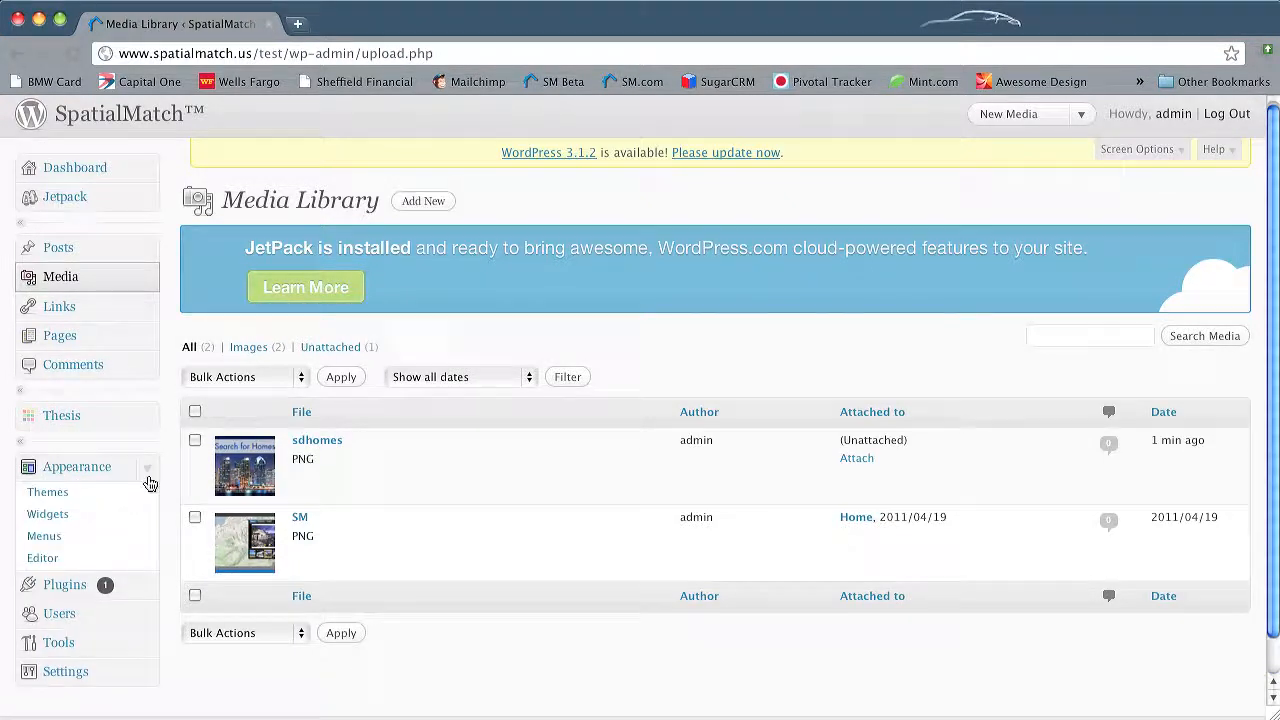
{"action": "left_click", "coordinate": [44, 516]}
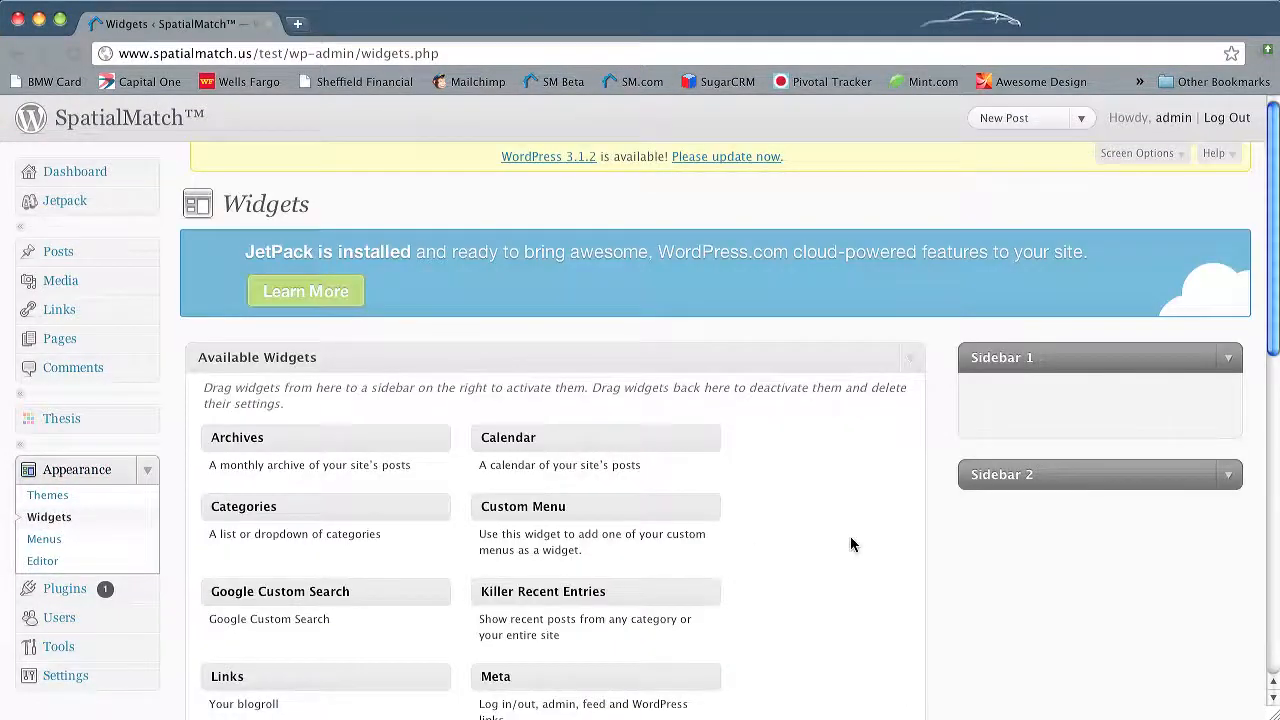
{"action": "scroll", "coordinate": [867, 540], "scroll_direction": "down", "scroll_amount": 4}
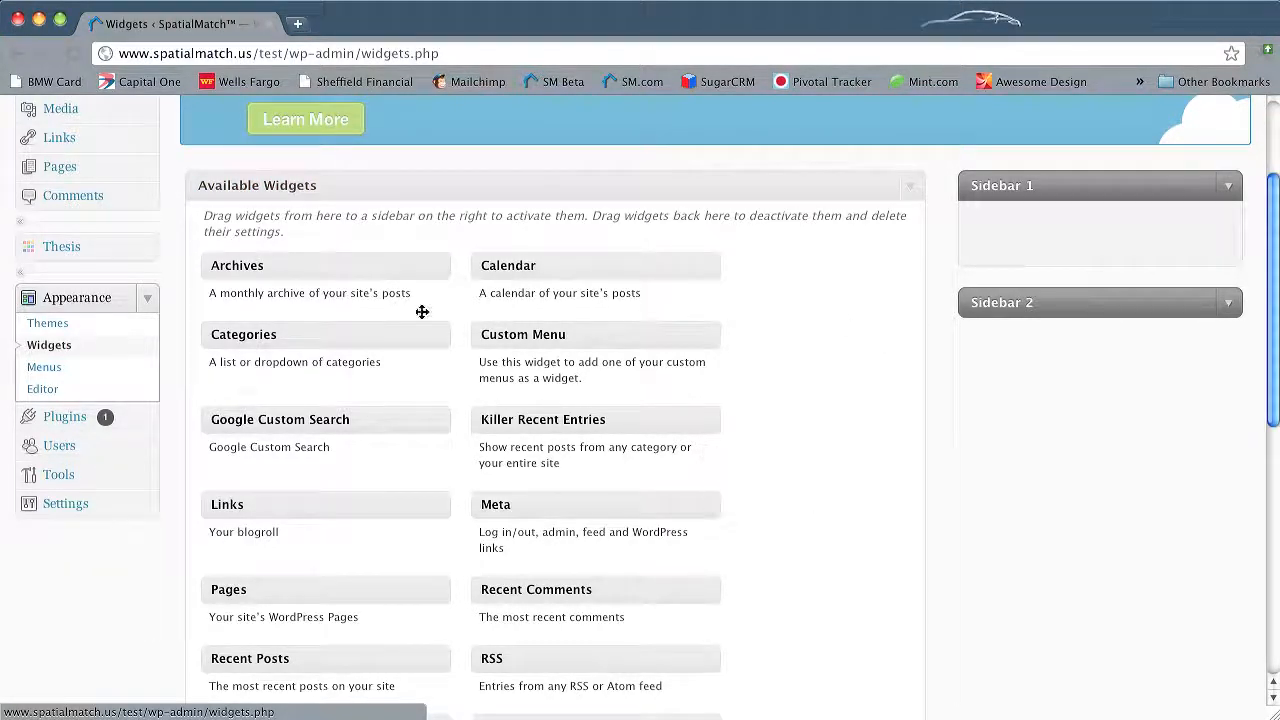
{"action": "scroll", "coordinate": [866, 592], "scroll_direction": "down", "scroll_amount": 3}
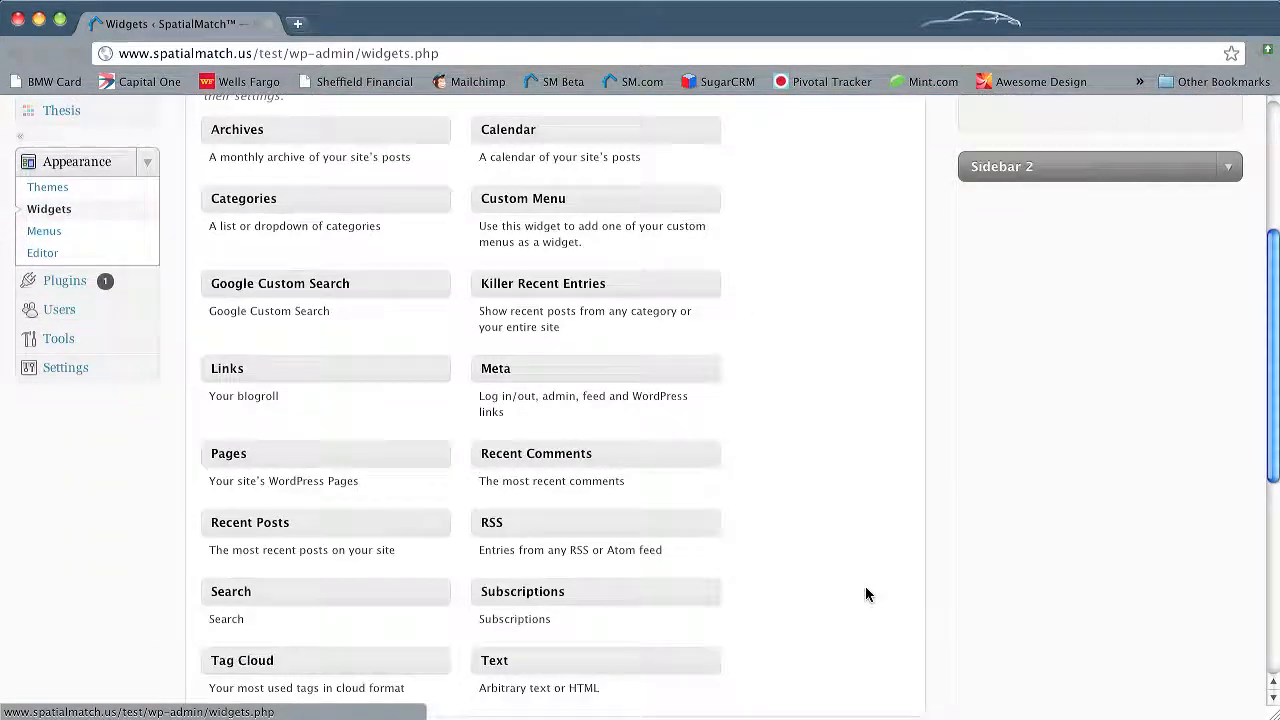
{"action": "scroll", "coordinate": [866, 594], "scroll_direction": "up", "scroll_amount": 2}
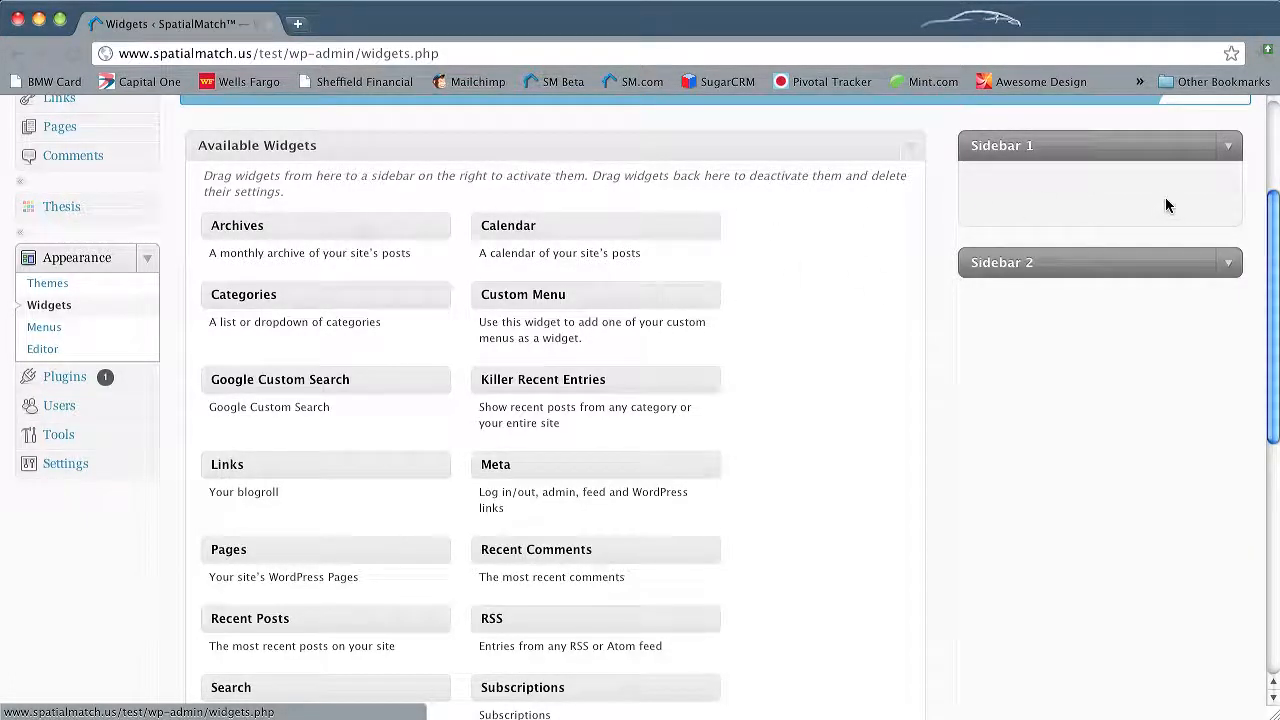
{"action": "scroll", "coordinate": [892, 243], "scroll_direction": "down", "scroll_amount": 3}
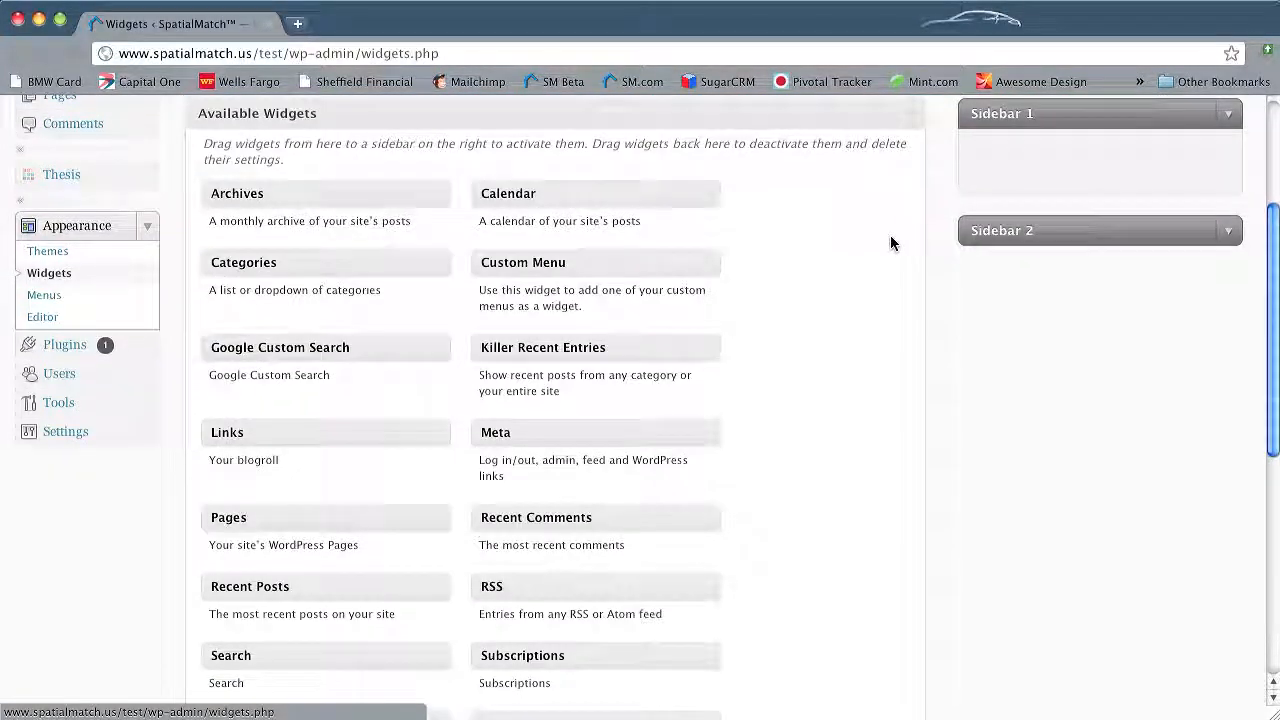
{"action": "scroll", "coordinate": [892, 243], "scroll_direction": "down", "scroll_amount": 4}
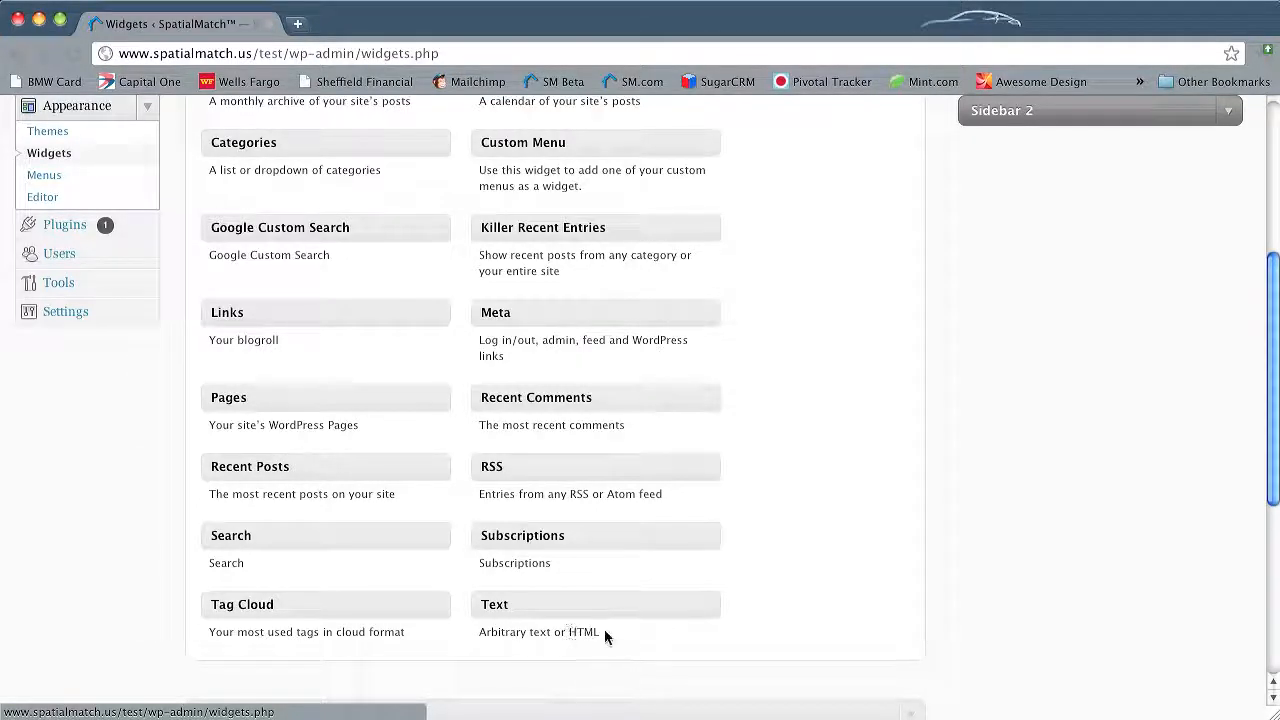
{"action": "left_click_drag", "start_coordinate": [590, 612], "coordinate": [1091, 303]}
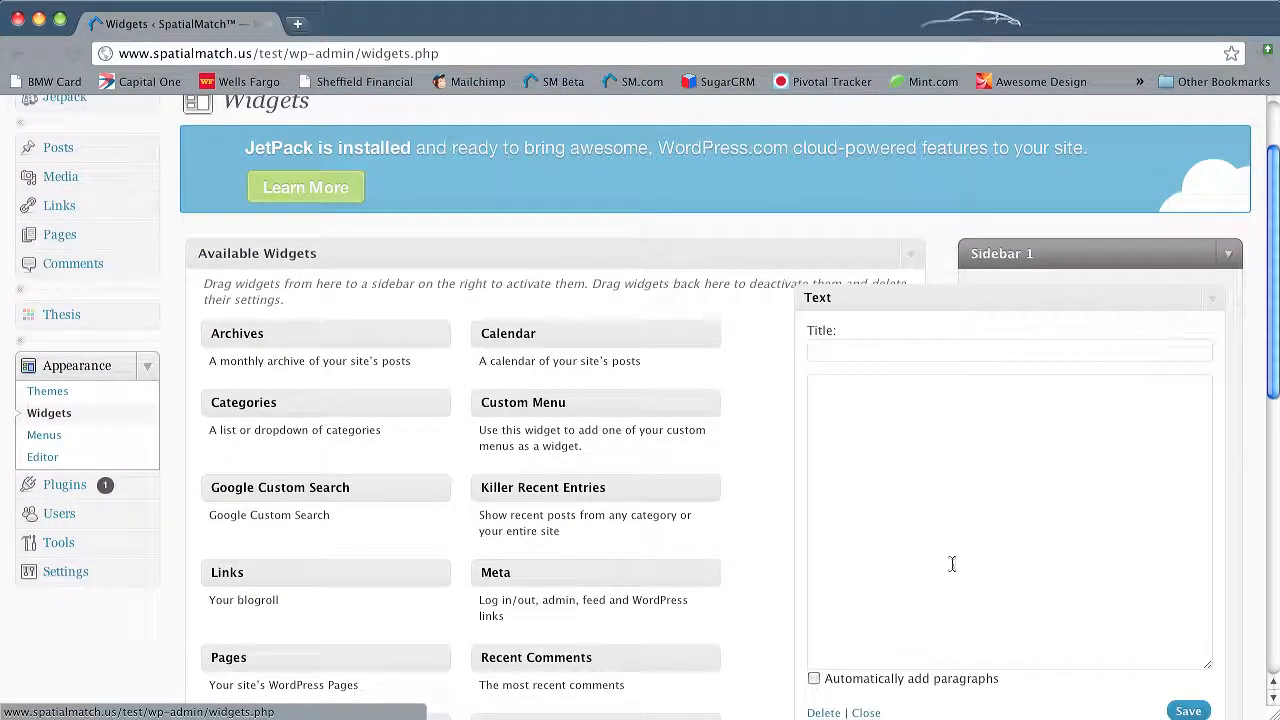
Title the Text widget "Search For Homes", enter an img tag with the copied sdhomes.png URL as its source, and save it
{"action": "scroll", "coordinate": [1236, 563], "scroll_direction": "down", "scroll_amount": 3}
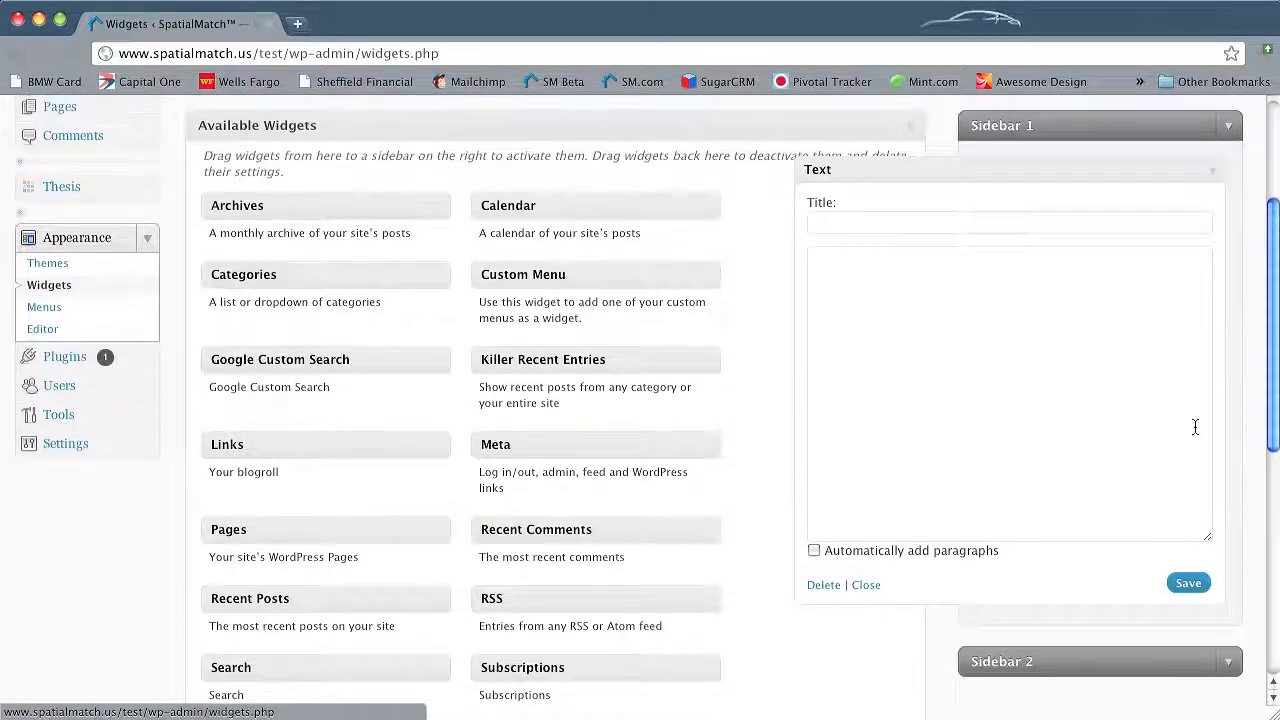
{"action": "left_click", "coordinate": [845, 222]}
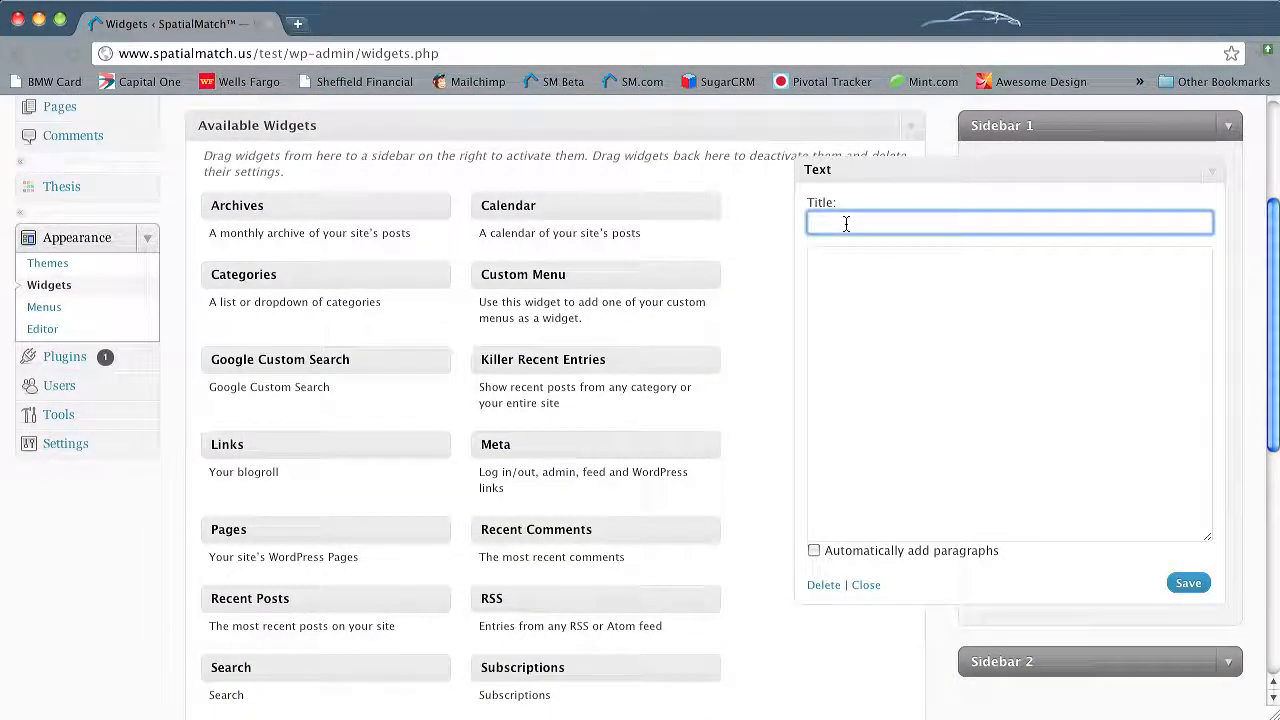
{"action": "type", "text": "Search For Homes"}
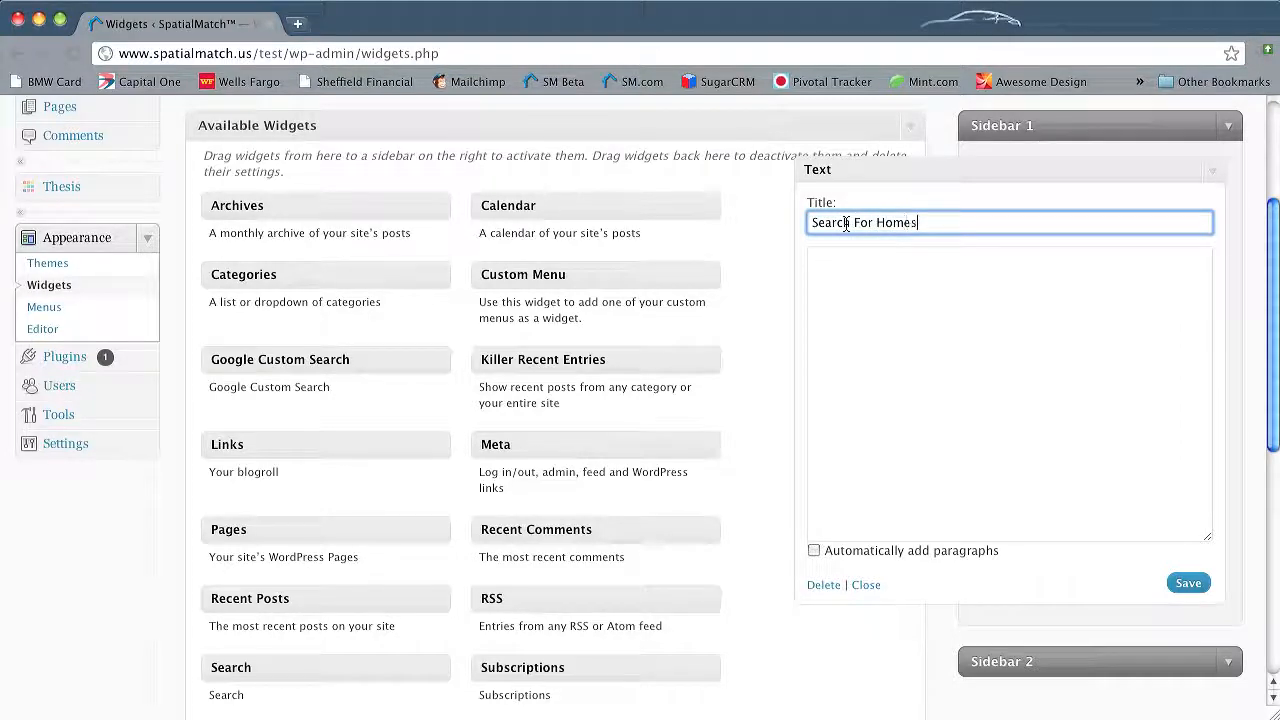
{"action": "left_click", "coordinate": [857, 261]}
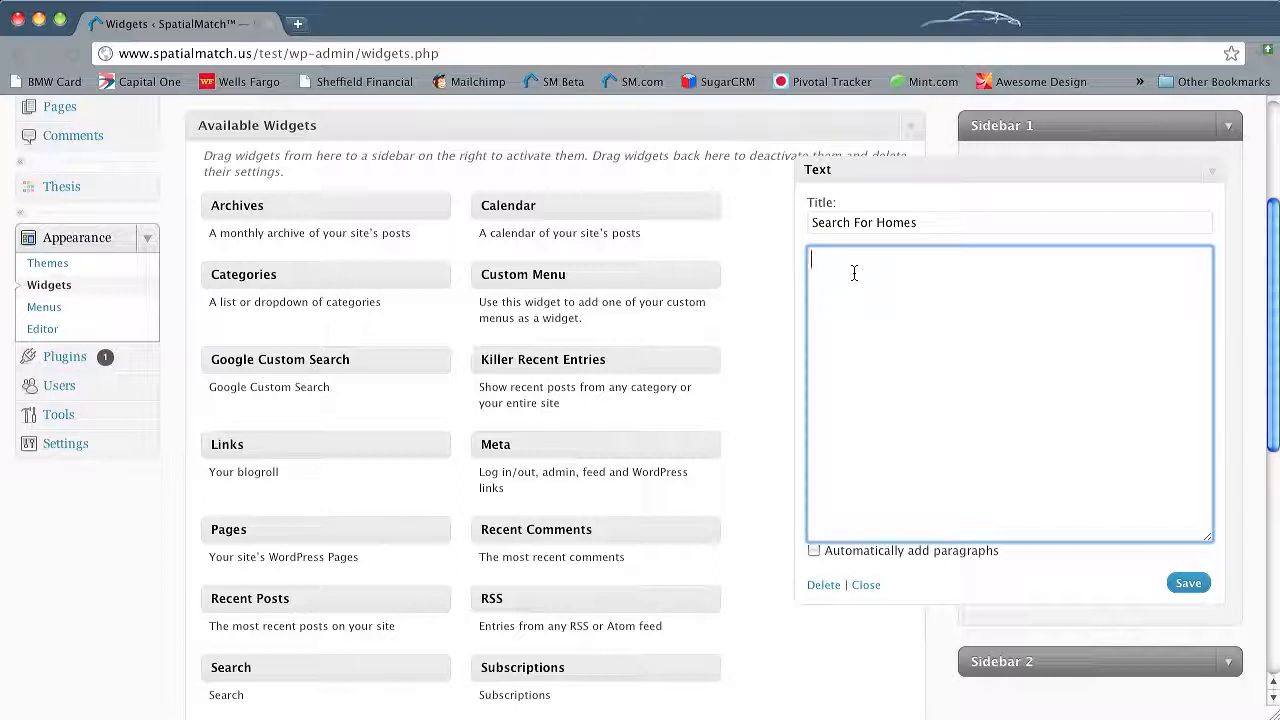
{"action": "type", "text": "<img src="}
{"action": "key", "text": "super+v"}
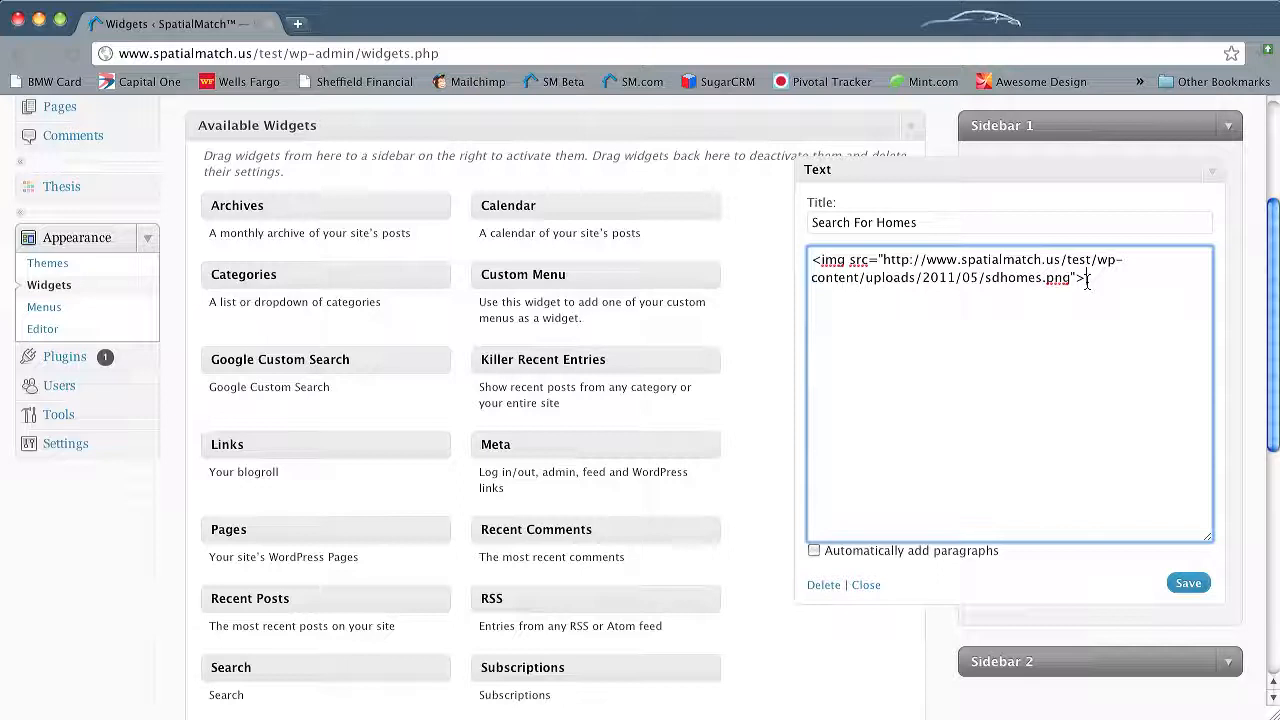
{"action": "left_click", "coordinate": [1186, 585]}
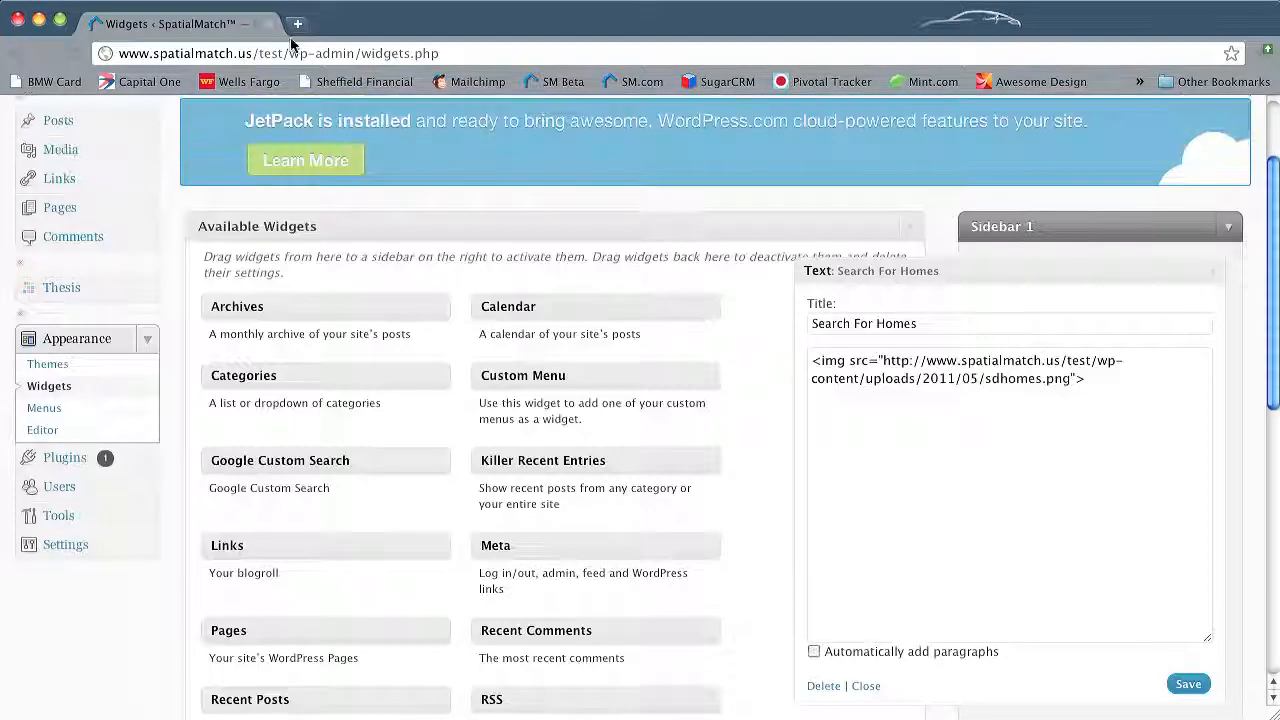
{"action": "left_click", "coordinate": [297, 23]}
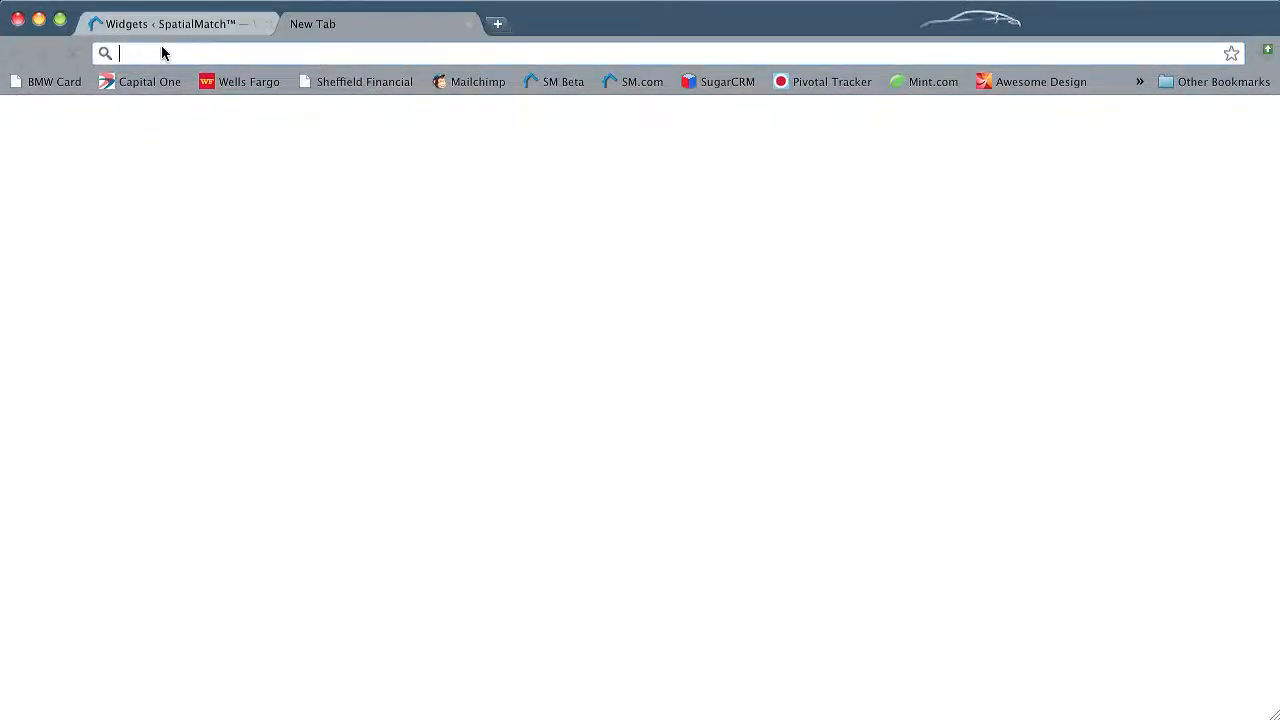
{"action": "left_click", "coordinate": [160, 26]}
{"action": "left_click_drag", "start_coordinate": [117, 54], "coordinate": [290, 57]}
{"action": "key", "text": "ctrl+c"}
{"action": "left_click", "coordinate": [312, 23]}
{"action": "key", "text": "ctrl+v"}
{"action": "key", "text": "Return"}
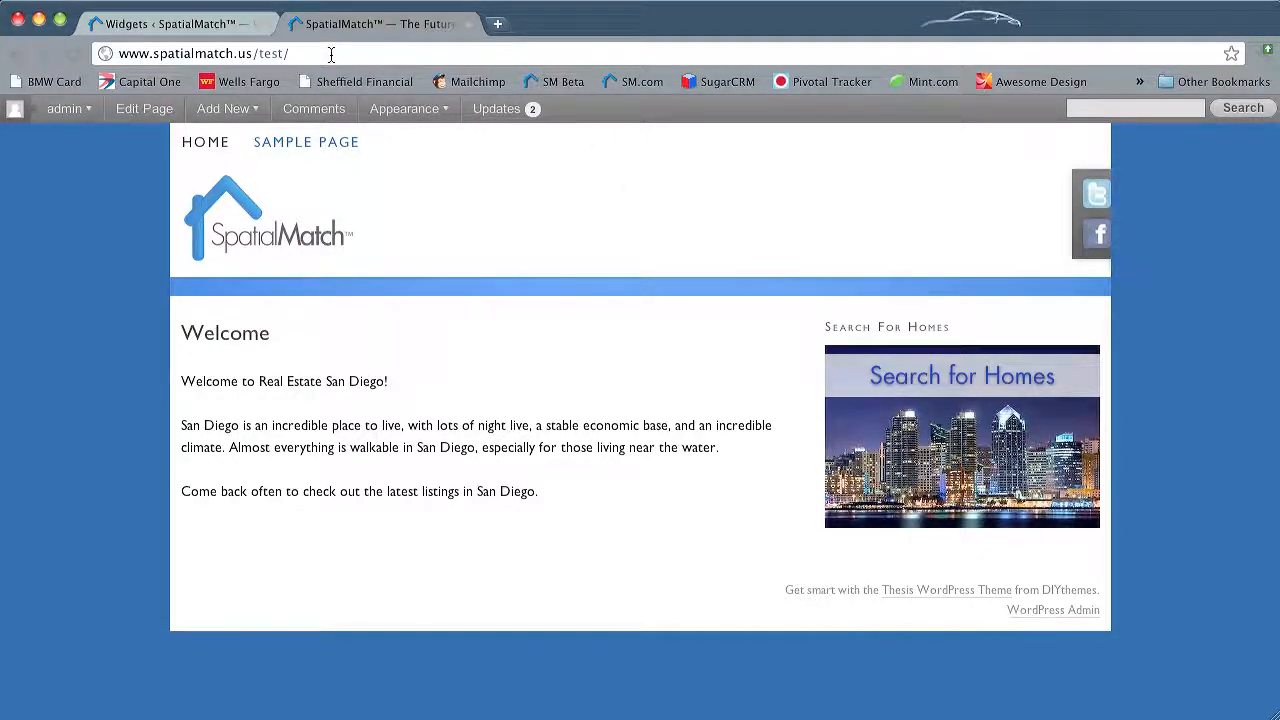
{"action": "left_click", "coordinate": [331, 54]}
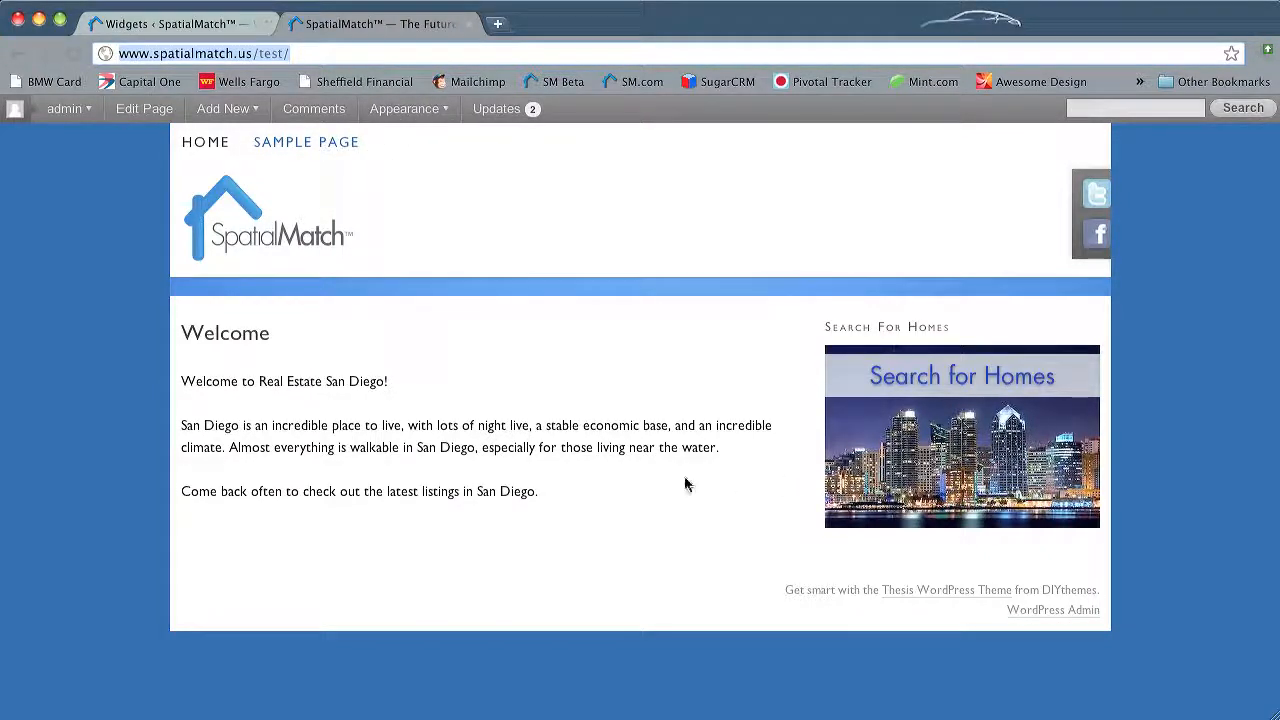
Return to the site's admin area and open the published Search For Homes page for editing from the page list
{"action": "left_click", "coordinate": [215, 26]}
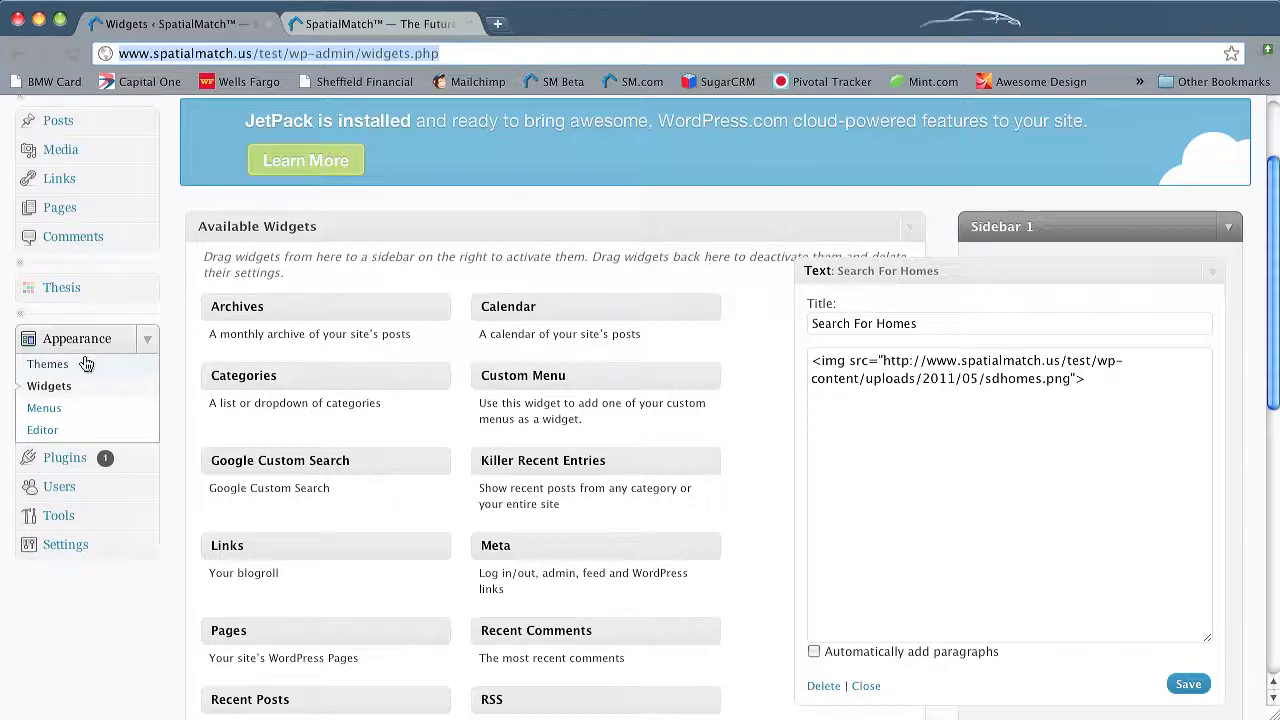
{"action": "scroll", "coordinate": [158, 371], "scroll_direction": "up", "scroll_amount": 3}
{"action": "left_click", "coordinate": [146, 341]}
{"action": "left_click", "coordinate": [48, 366]}
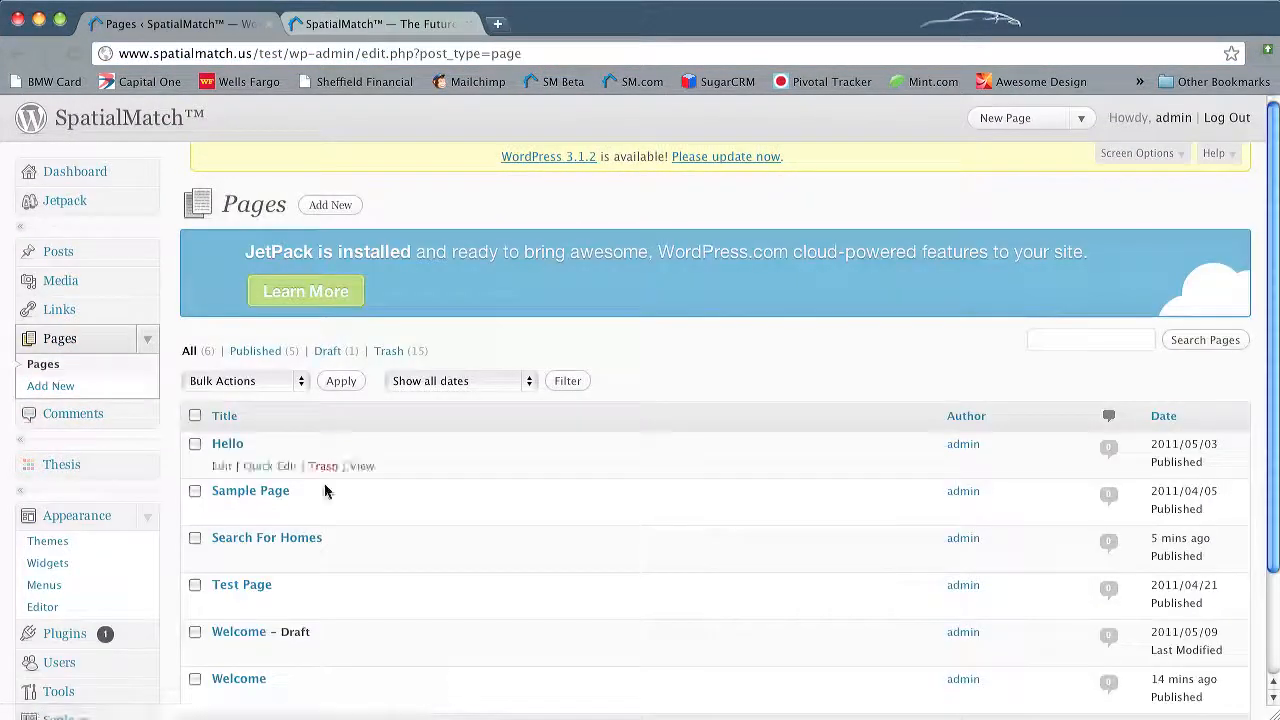
{"action": "scroll", "coordinate": [471, 537], "scroll_direction": "down", "scroll_amount": 2}
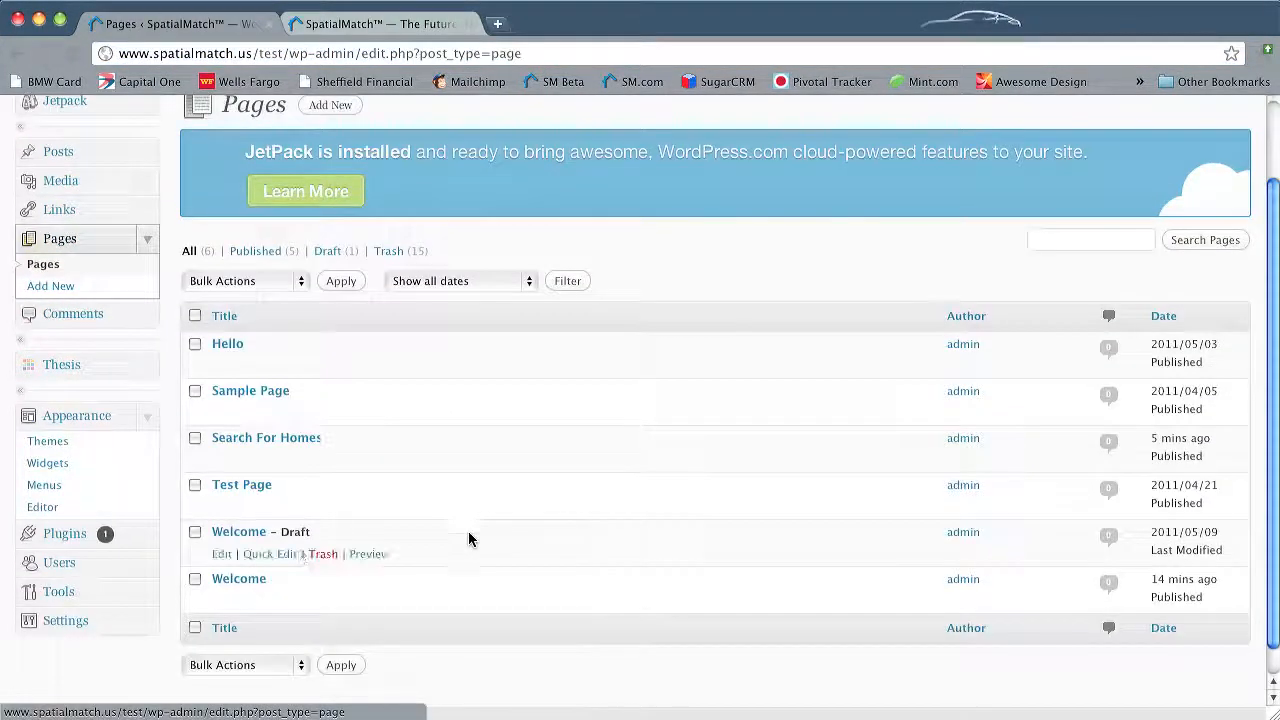
{"action": "left_click", "coordinate": [256, 440]}
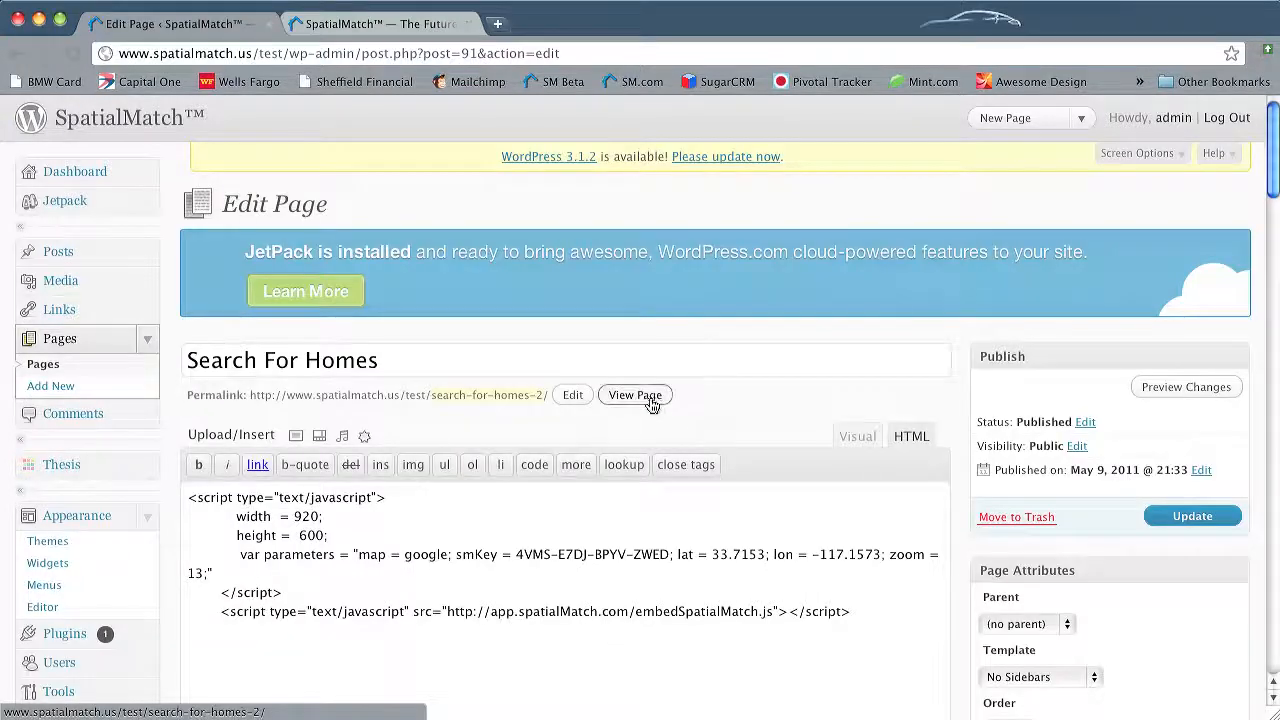
View the Search For Homes page on the live site and copy its full URL
{"action": "left_click", "coordinate": [654, 403]}
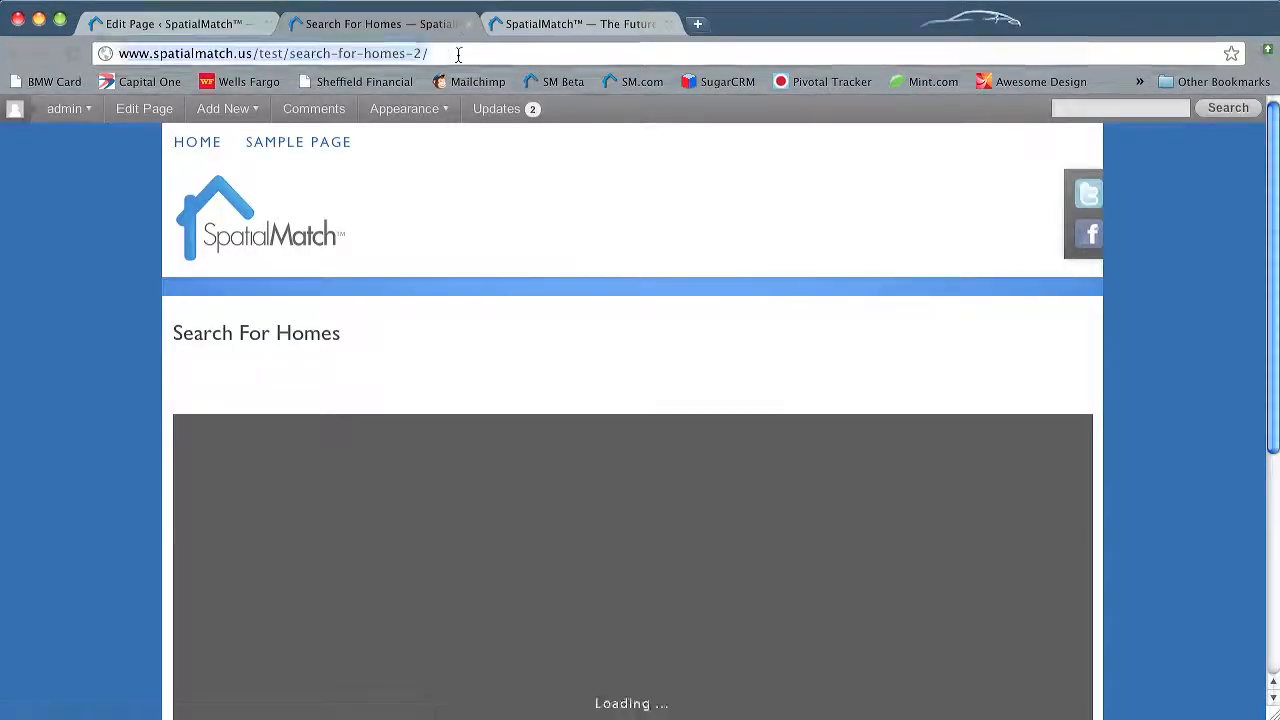
{"action": "left_click", "coordinate": [471, 55]}
{"action": "left_click_drag", "start_coordinate": [491, 54], "coordinate": [184, 44]}
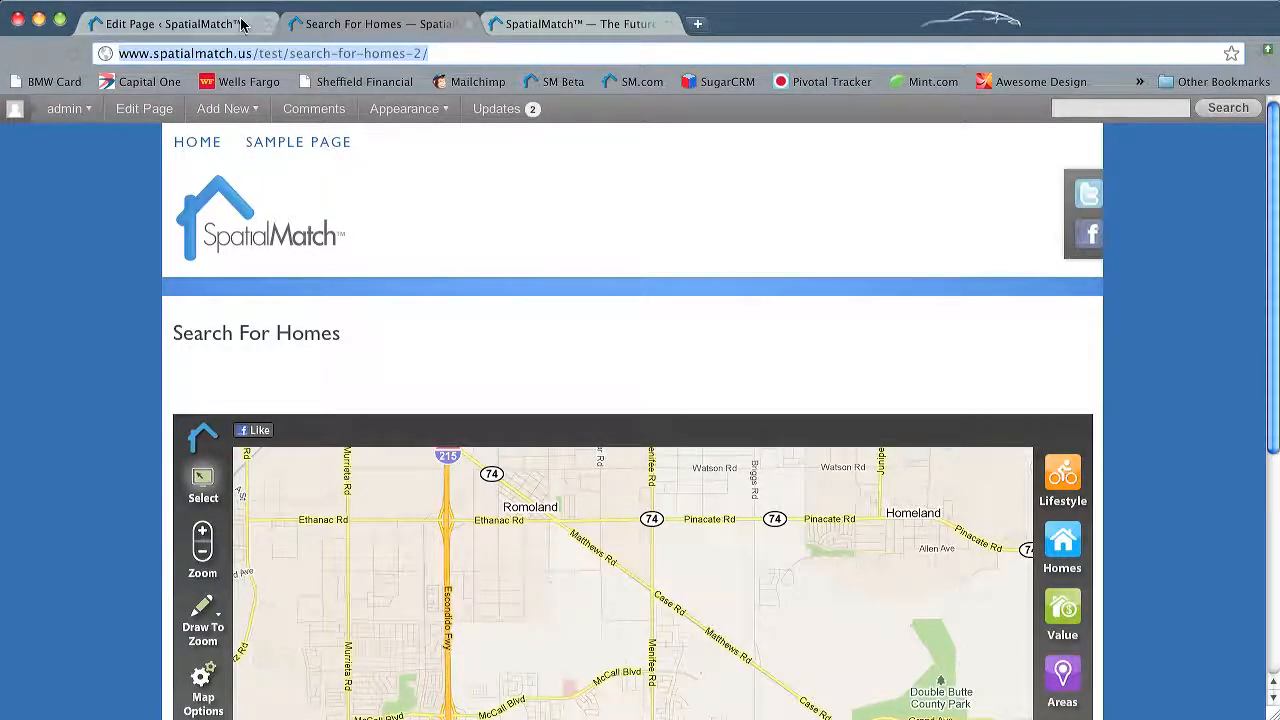
Go back to the site's widget settings and open the Search For Homes Text widget in Sidebar 1
{"action": "left_click", "coordinate": [208, 25]}
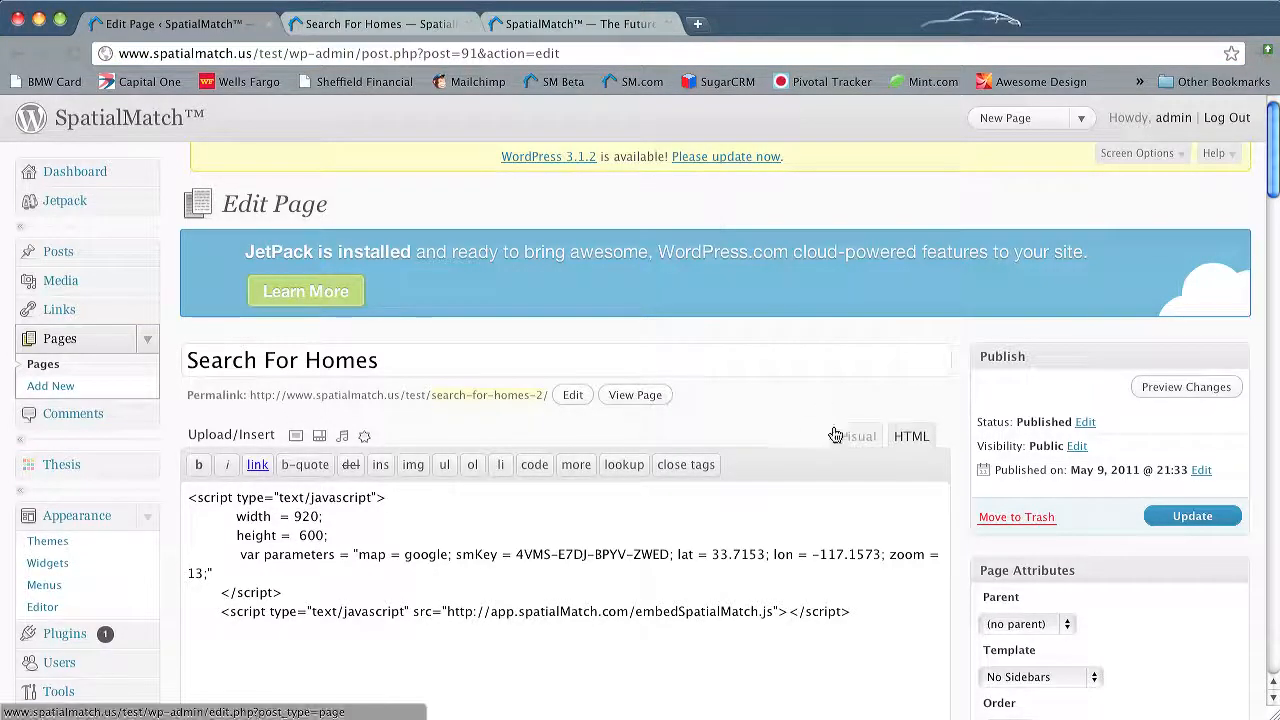
{"action": "left_click", "coordinate": [44, 565]}
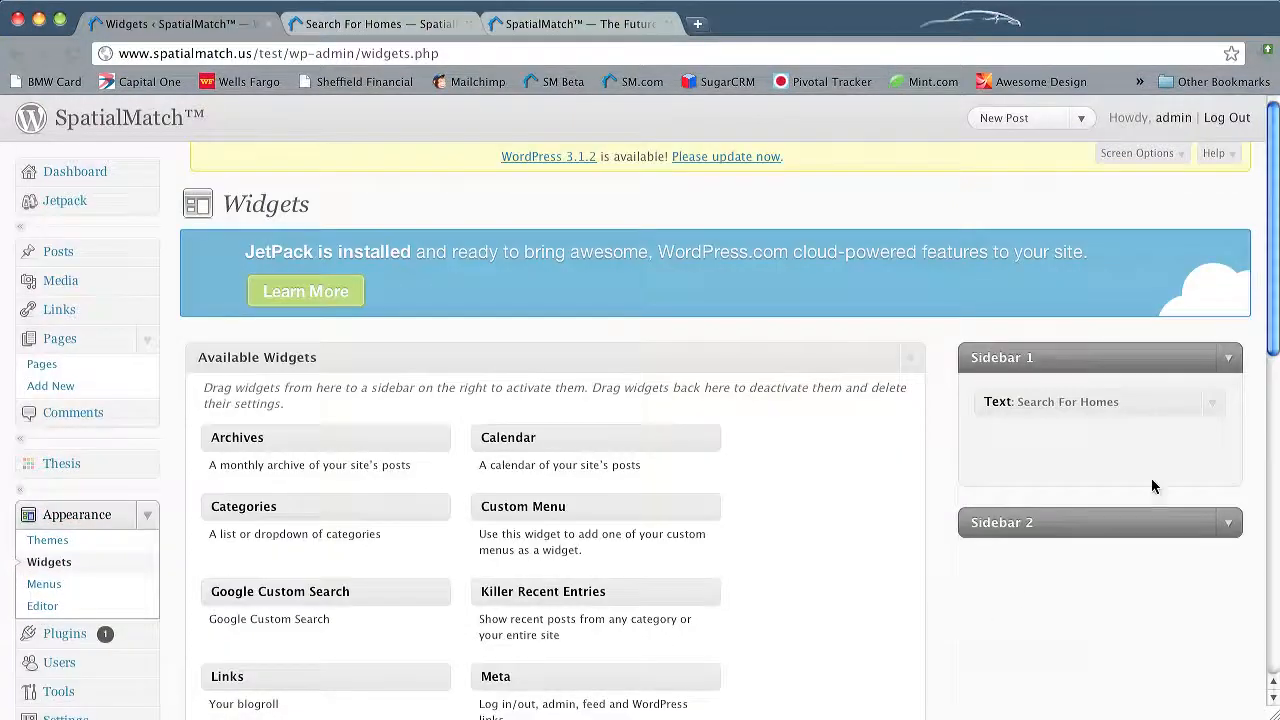
{"action": "left_click", "coordinate": [1212, 404]}
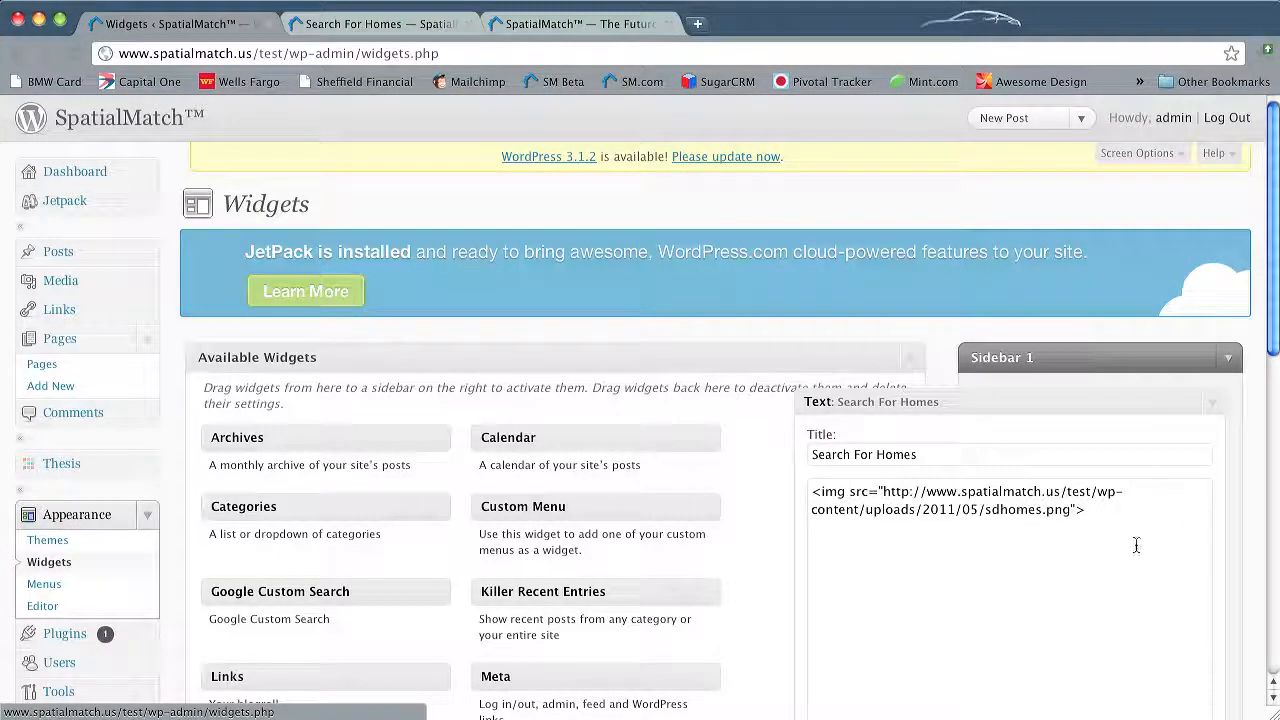
{"action": "left_click", "coordinate": [812, 493]}
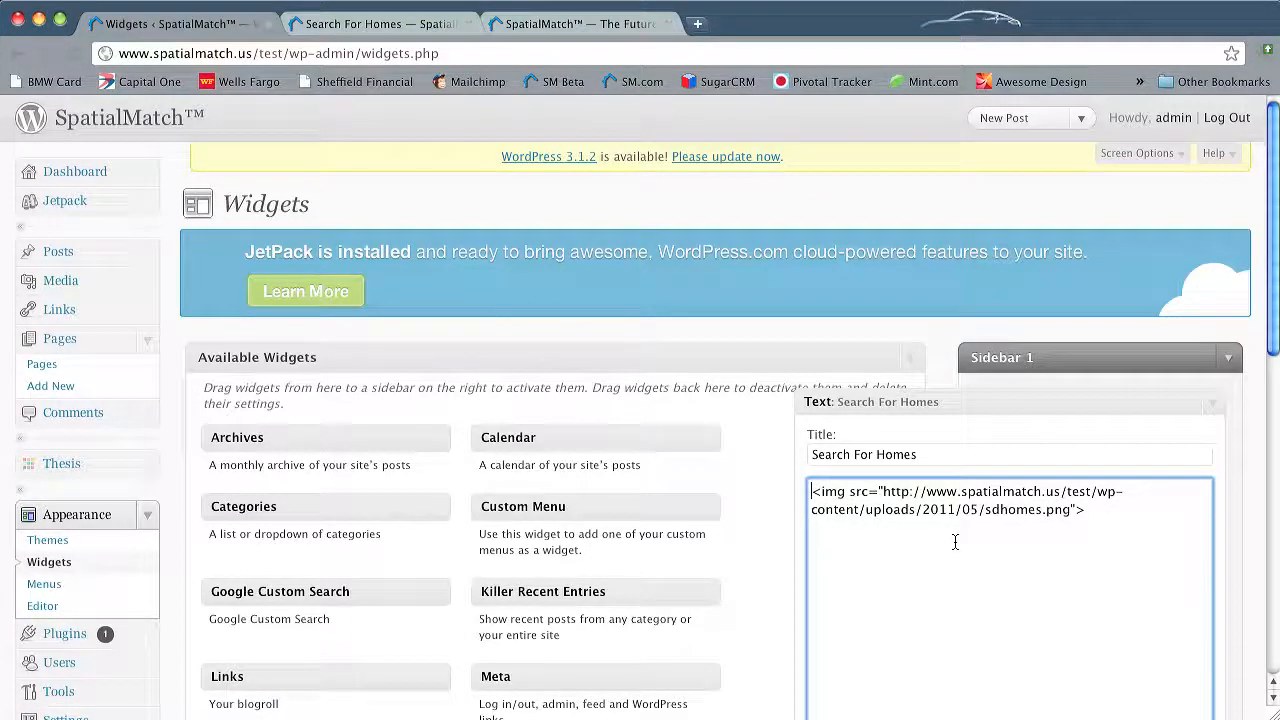
{"action": "key", "text": "Return"}
{"action": "key", "text": "Return"}
{"action": "key", "text": "Up"}
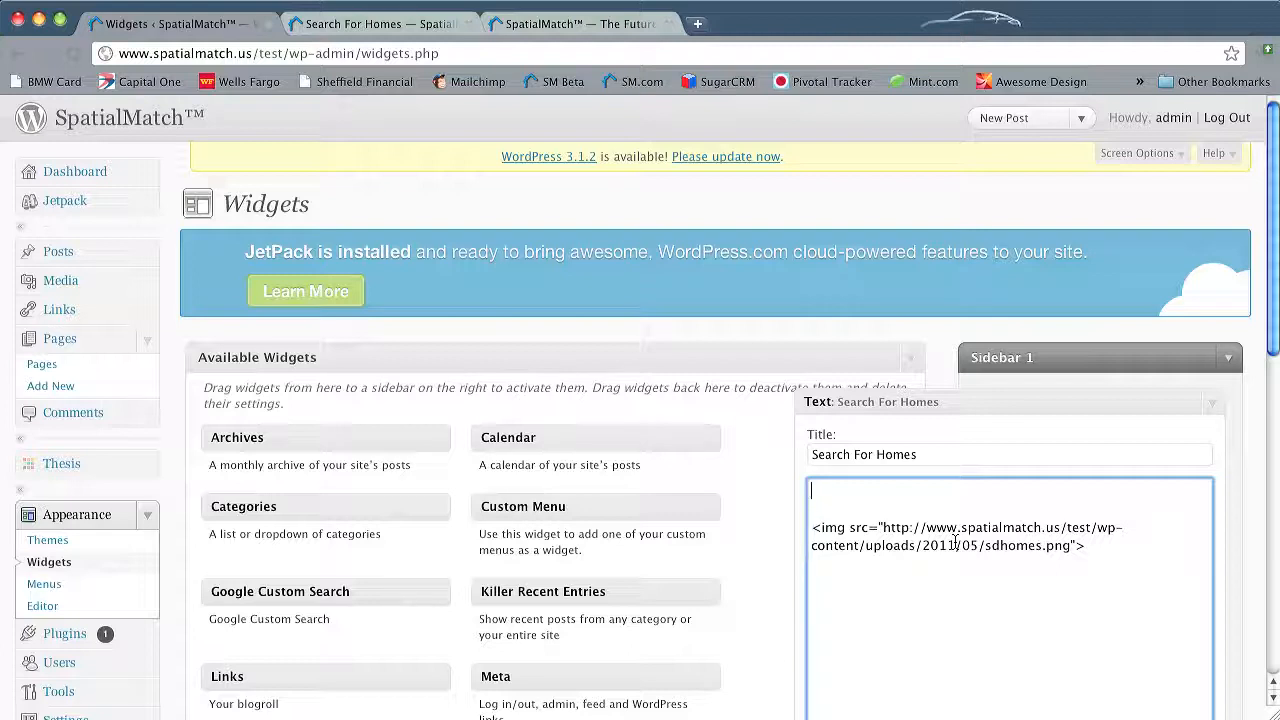
{"action": "type", "text": "<a href=\"http://"}
{"action": "key", "text": "super+v"}
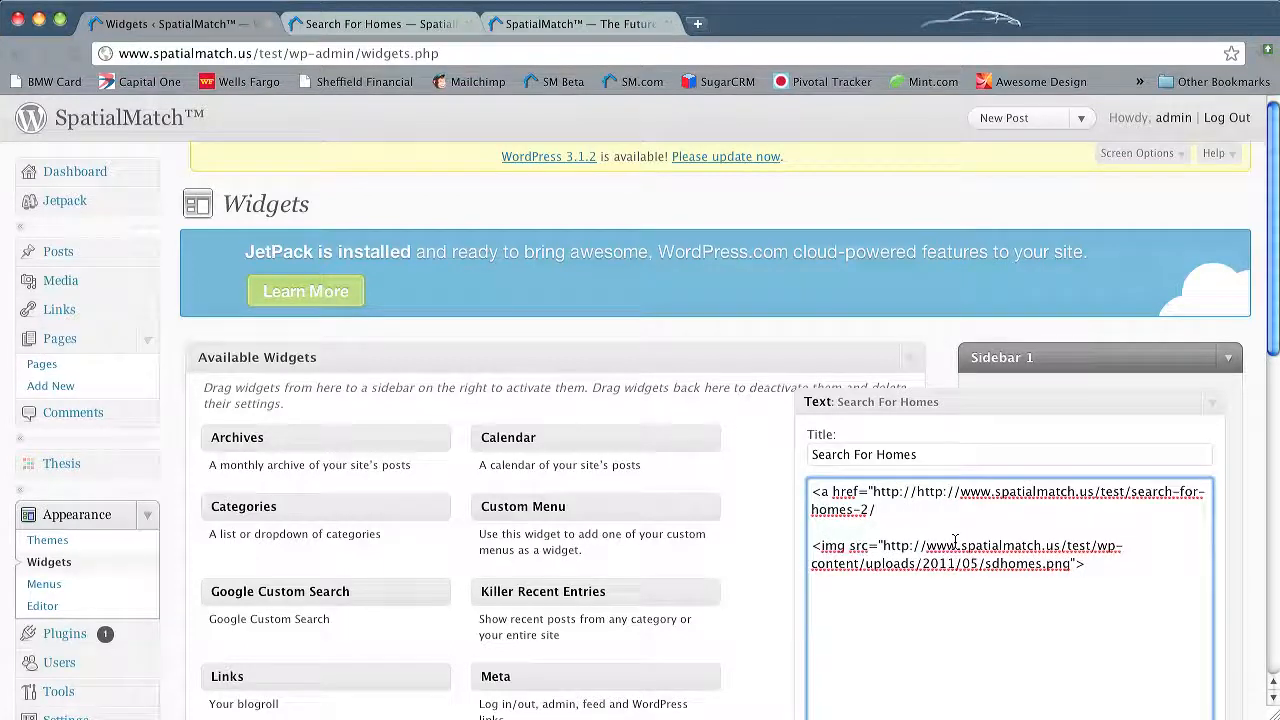
{"action": "left_click_drag", "start_coordinate": [917, 492], "coordinate": [888, 494]}
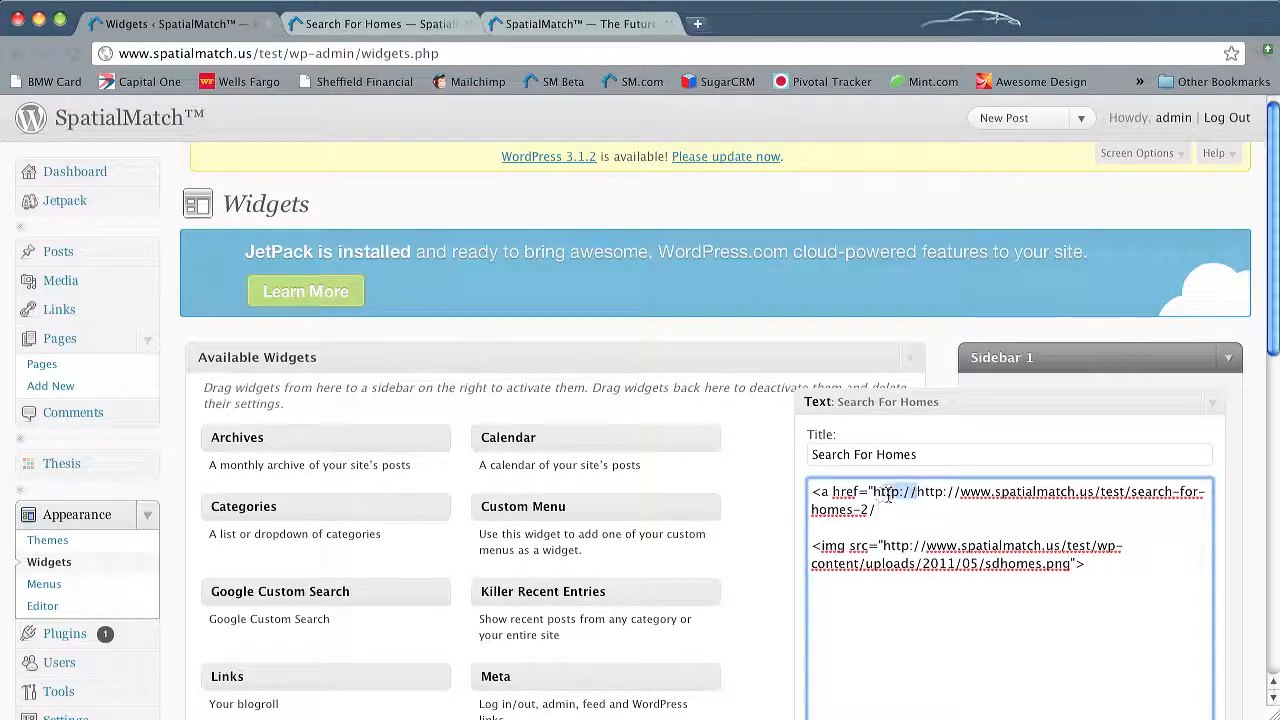
{"action": "key", "text": "BackSpace"}
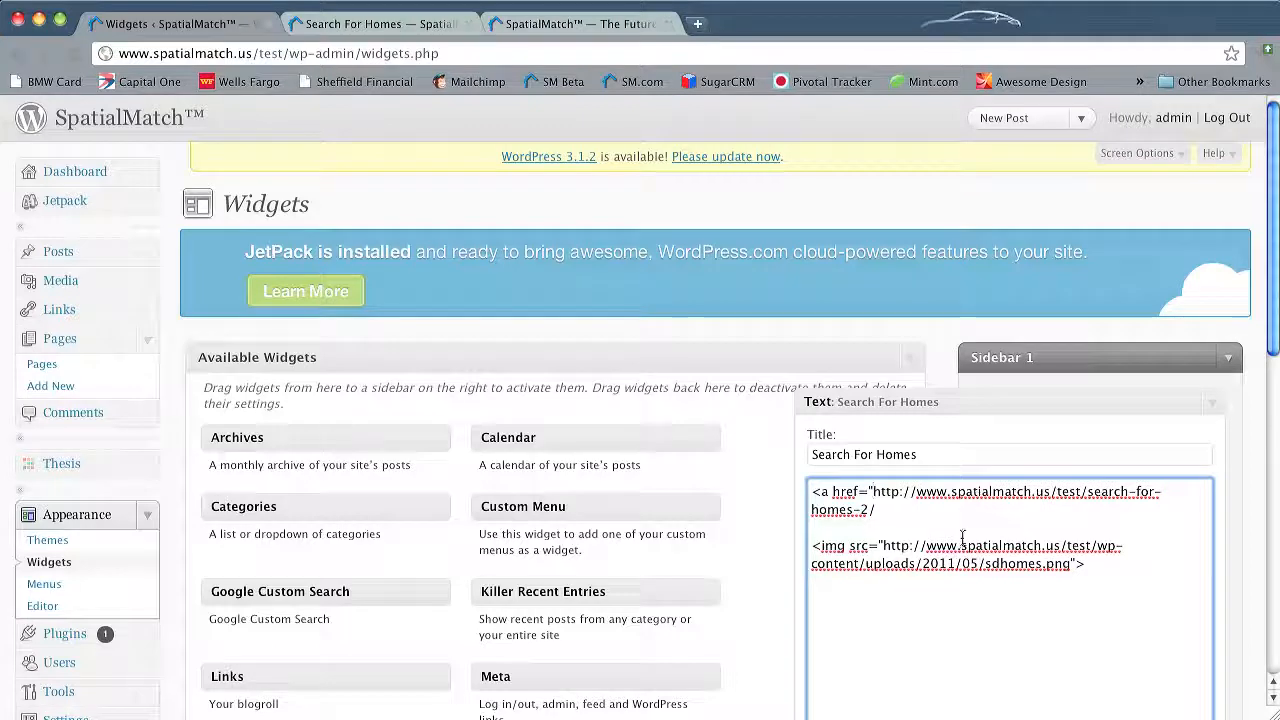
Complete the opening anchor tag with ">, add a closing </a> below the img tag, and save the Text widget
{"action": "left_click", "coordinate": [884, 511]}
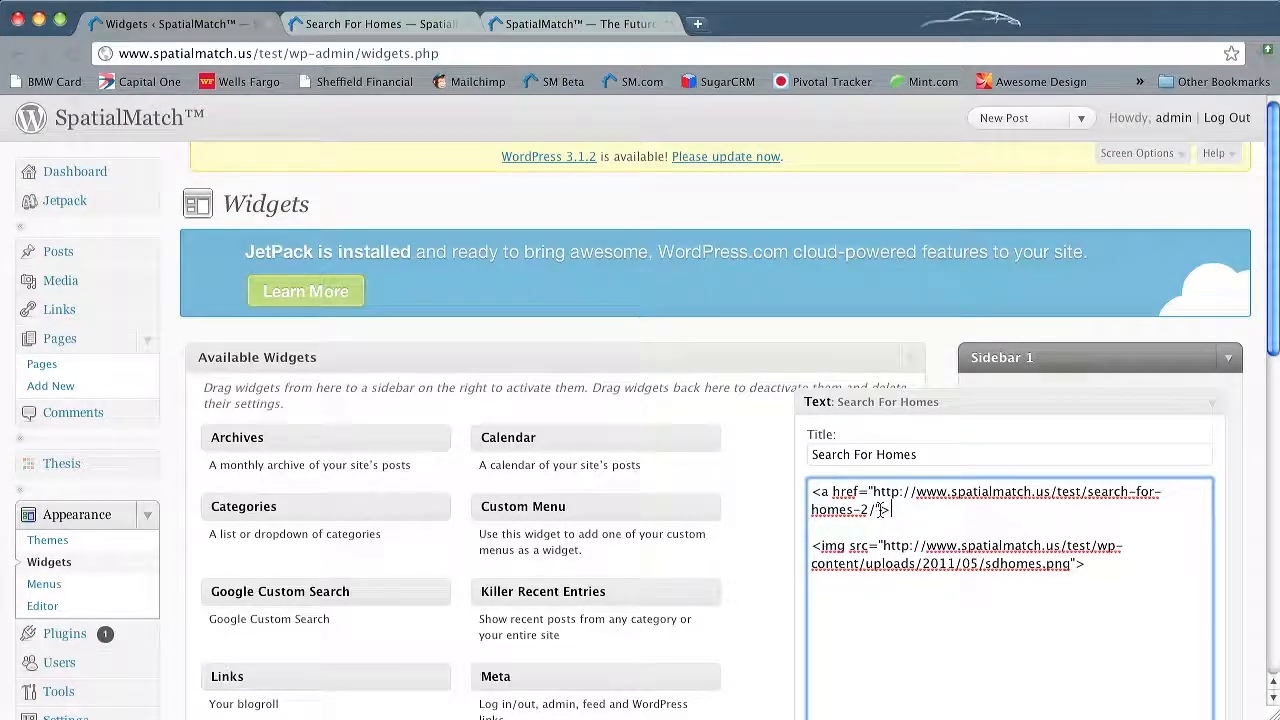
{"action": "left_click", "coordinate": [1129, 571]}
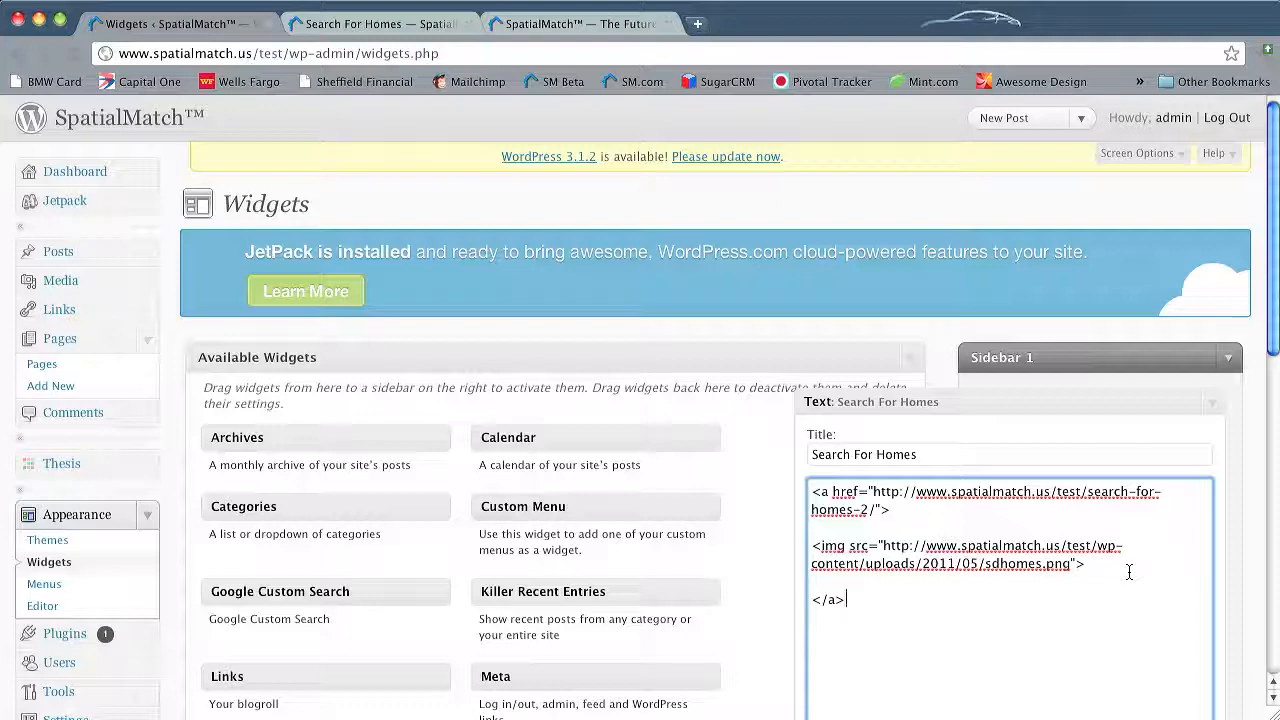
{"action": "scroll", "coordinate": [1257, 571], "scroll_direction": "down", "scroll_amount": 5}
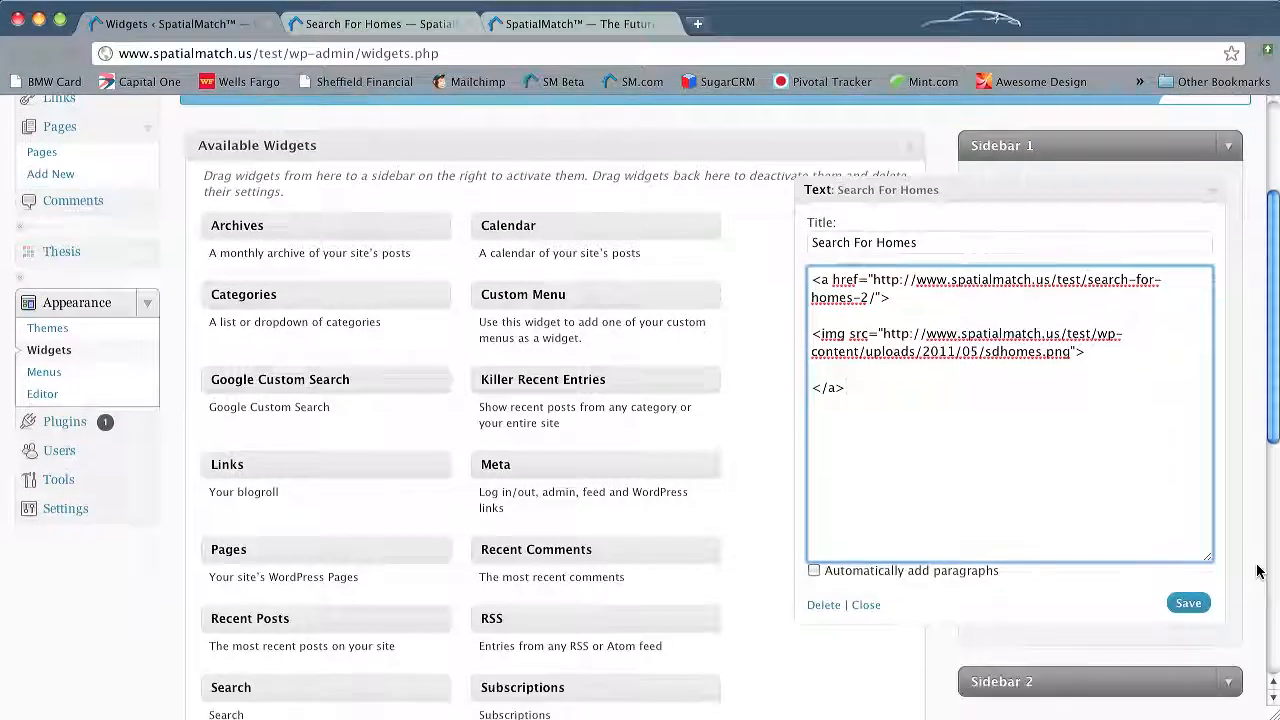
{"action": "scroll", "coordinate": [1257, 571], "scroll_direction": "down", "scroll_amount": 1}
{"action": "left_click", "coordinate": [1188, 577]}
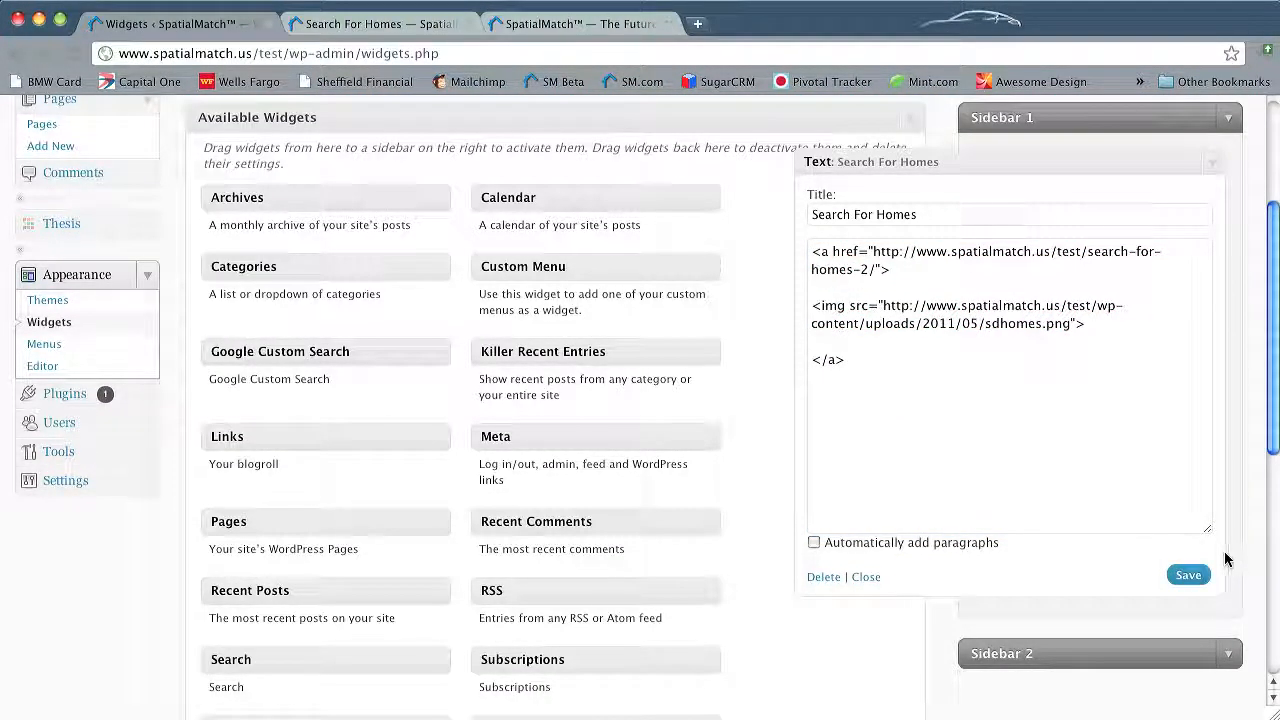
{"action": "scroll", "coordinate": [1240, 562], "scroll_direction": "up", "scroll_amount": 1}
{"action": "scroll", "coordinate": [1240, 562], "scroll_direction": "up", "scroll_amount": 1}
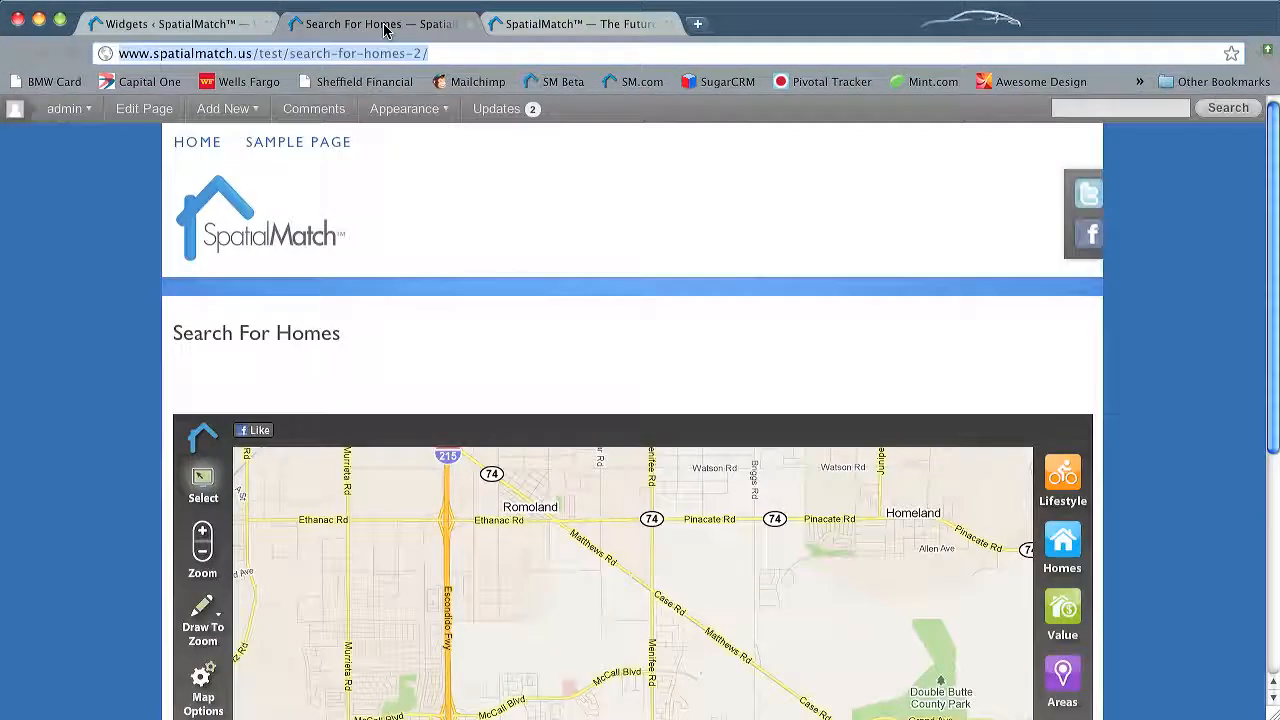
Close the Search For Homes browser tab and reload the site's home page
{"action": "left_click", "coordinate": [381, 27]}
{"action": "left_click", "coordinate": [472, 25]}
{"action": "left_click", "coordinate": [420, 24]}
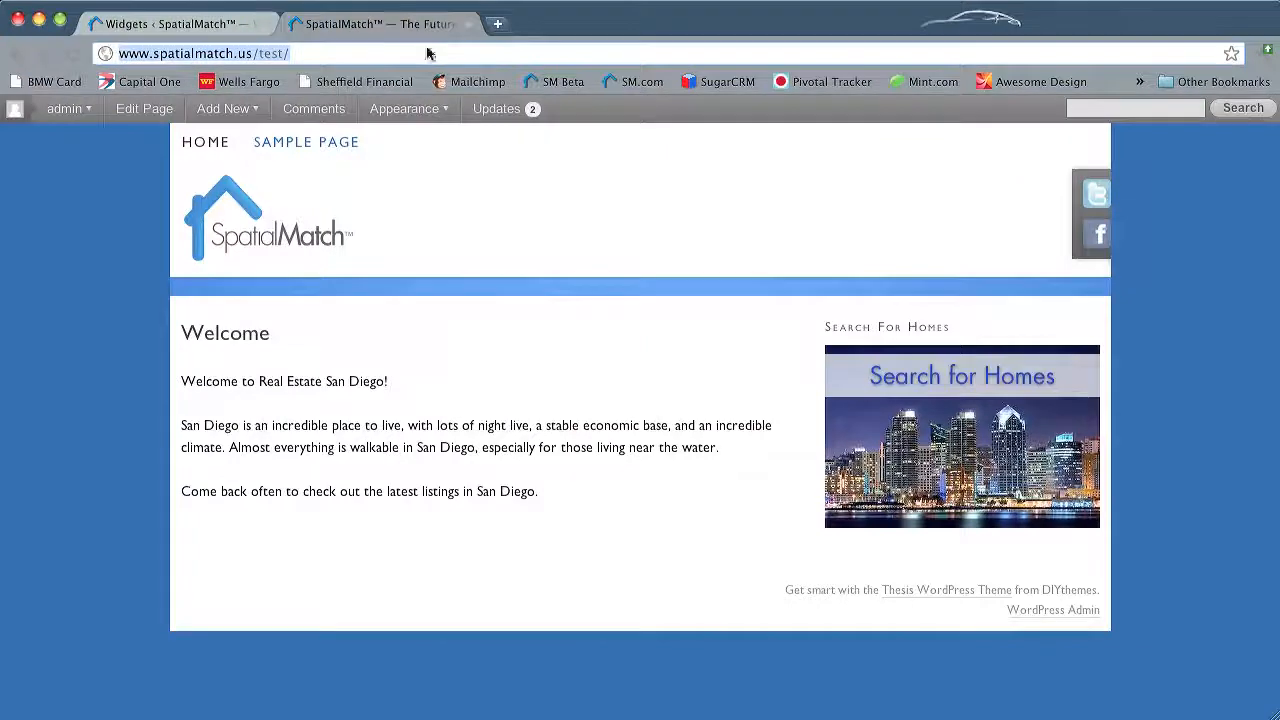
{"action": "left_click", "coordinate": [76, 53]}
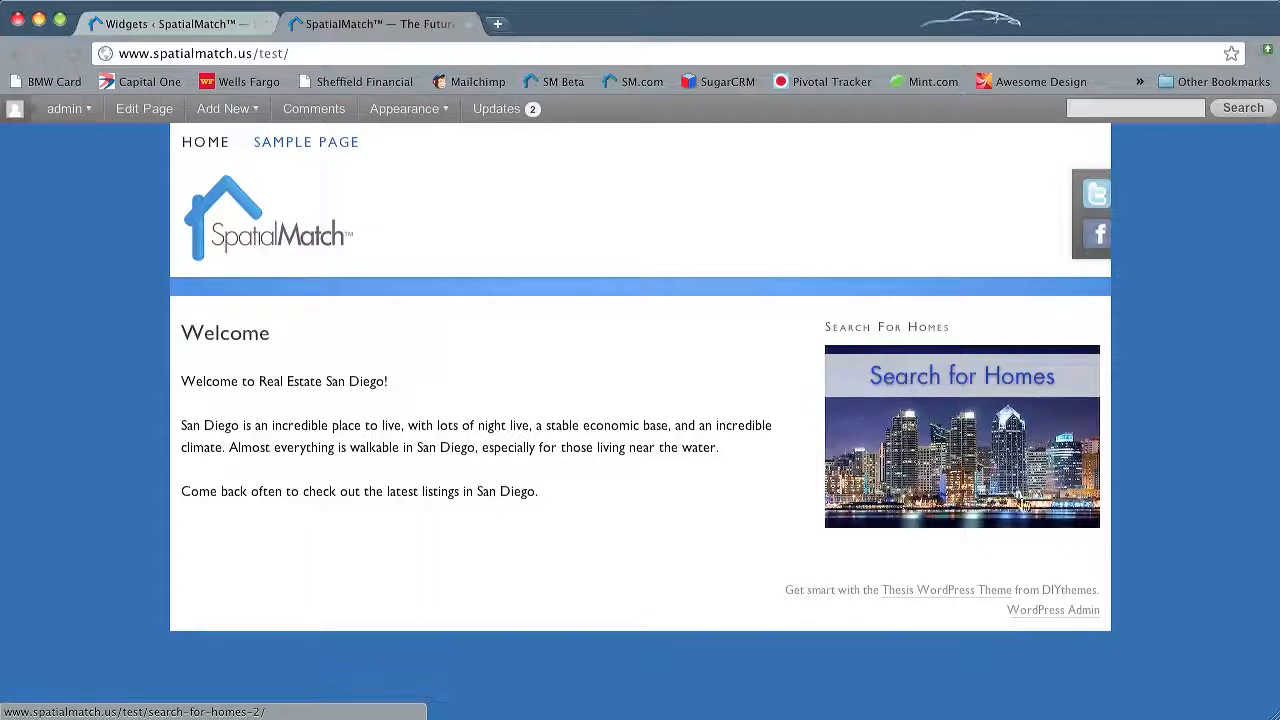
Test the link on the sidebar's Search for Homes image and look over the SpatialMatch map on the linked page
{"action": "left_click", "coordinate": [990, 419]}
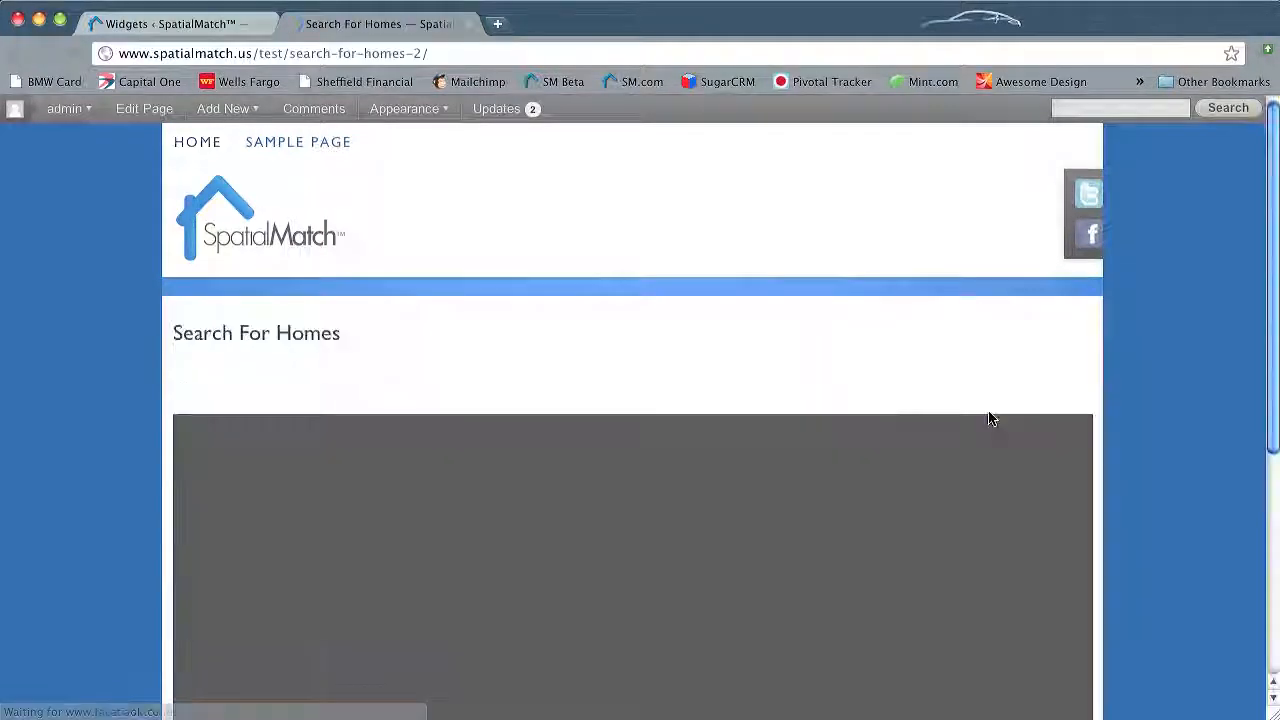
{"action": "scroll", "coordinate": [1129, 418], "scroll_direction": "down", "scroll_amount": 5}
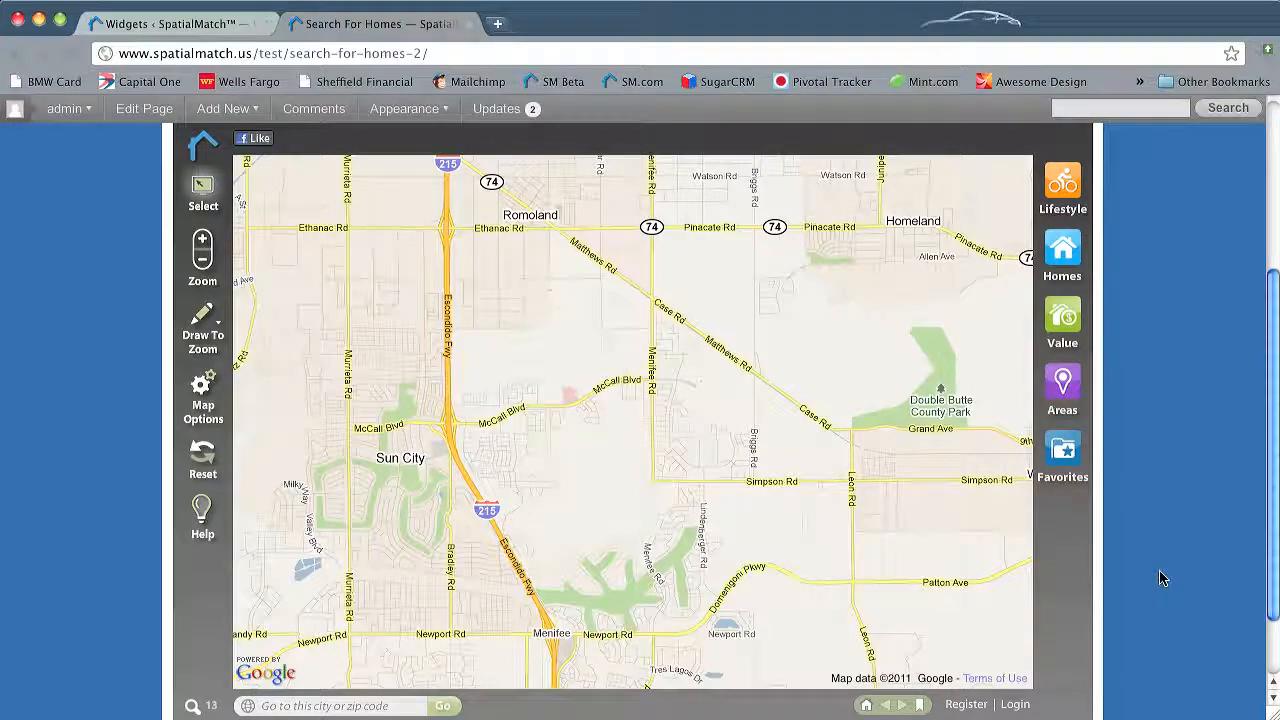
{"action": "scroll", "coordinate": [1160, 578], "scroll_direction": "up", "scroll_amount": 5}
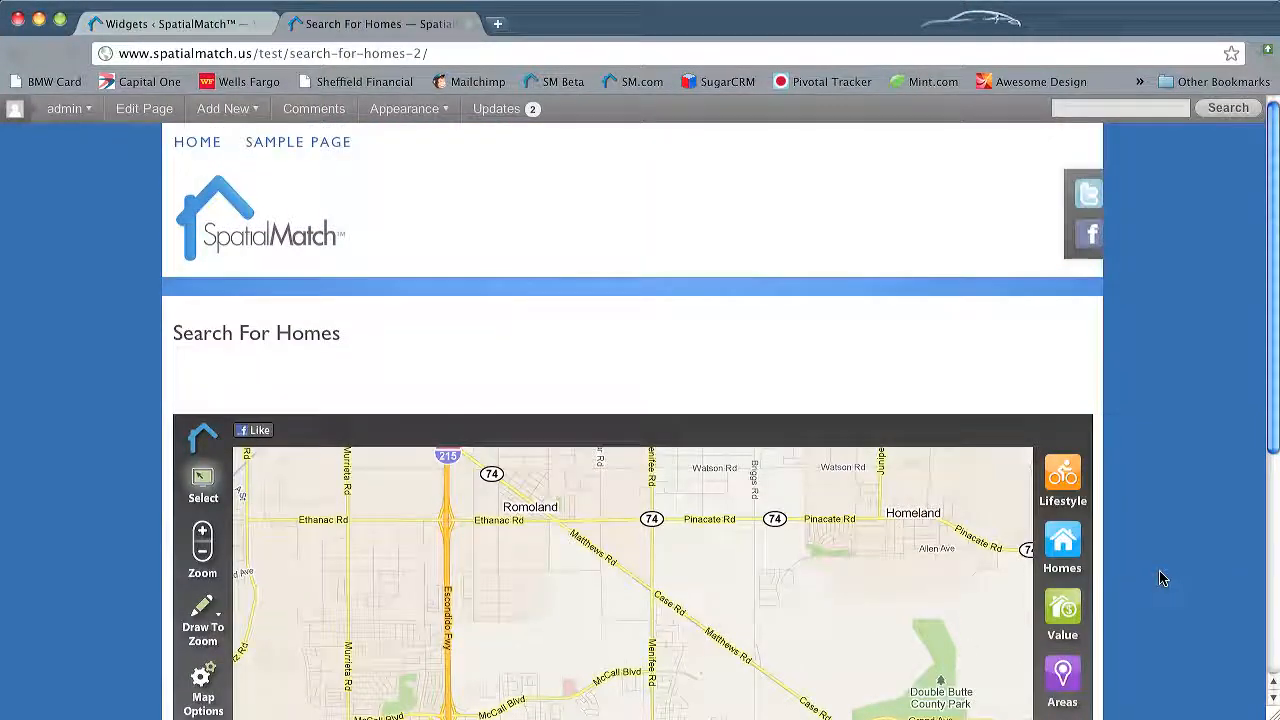